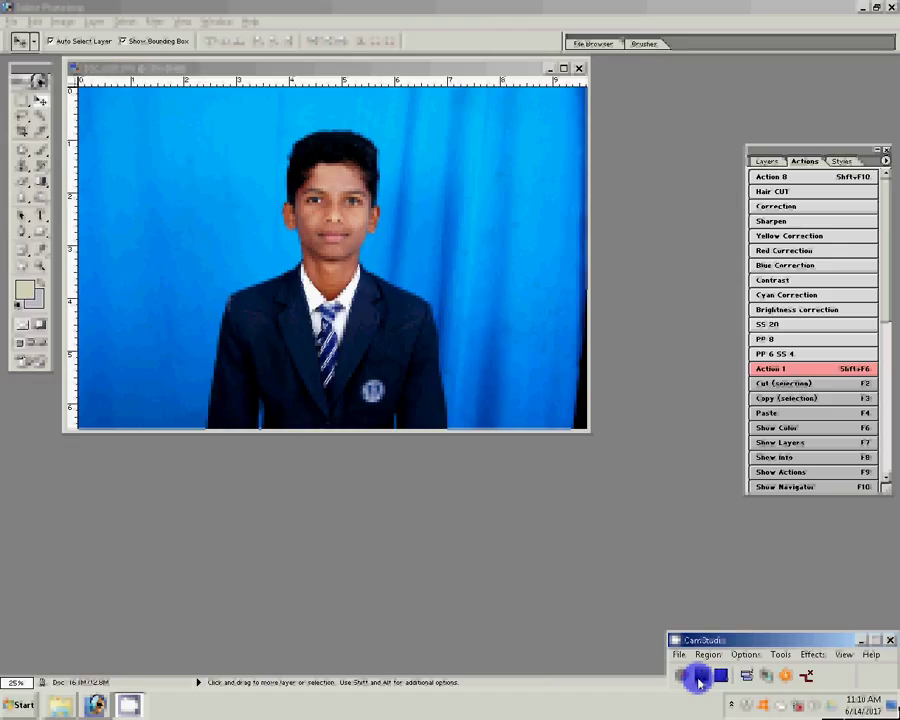
- Start a crop around the boy, cancel it, and fit the whole photo to the window
click(24, 132)
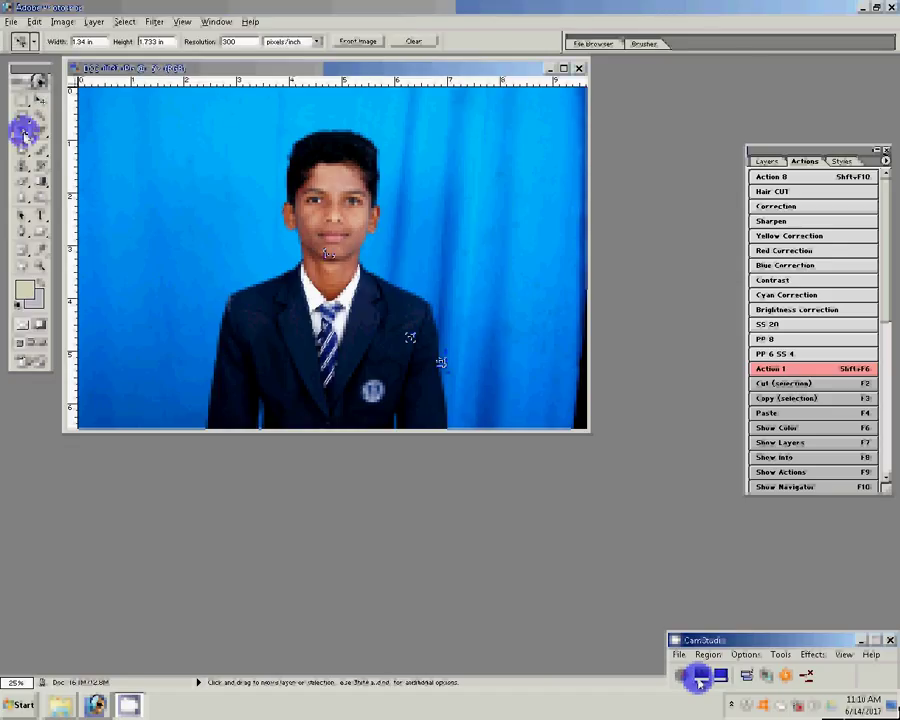
drag(230, 113, 430, 200)
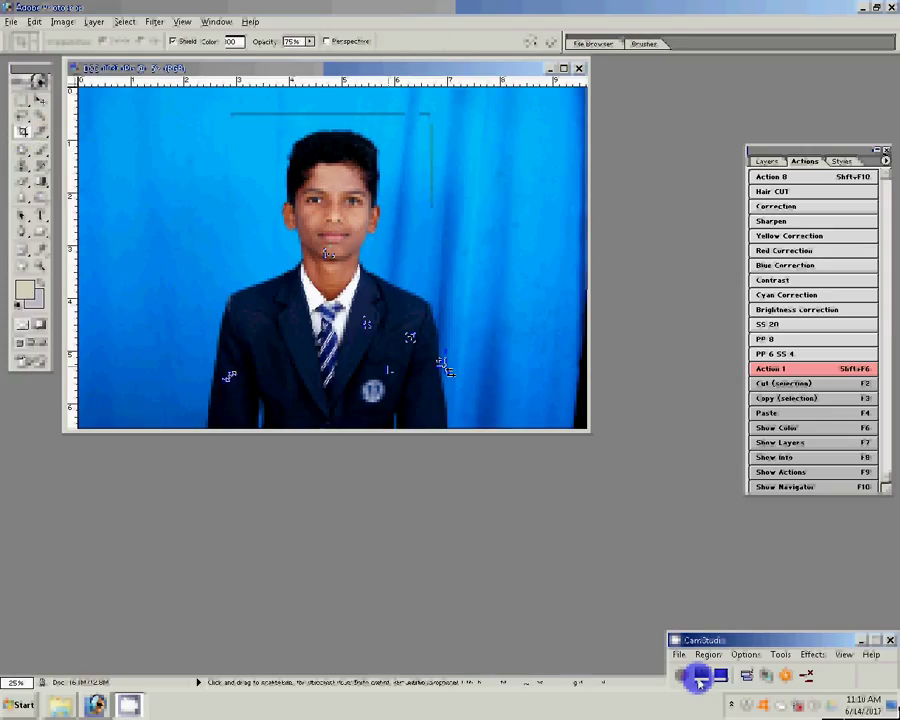
drag(445, 368, 428, 388)
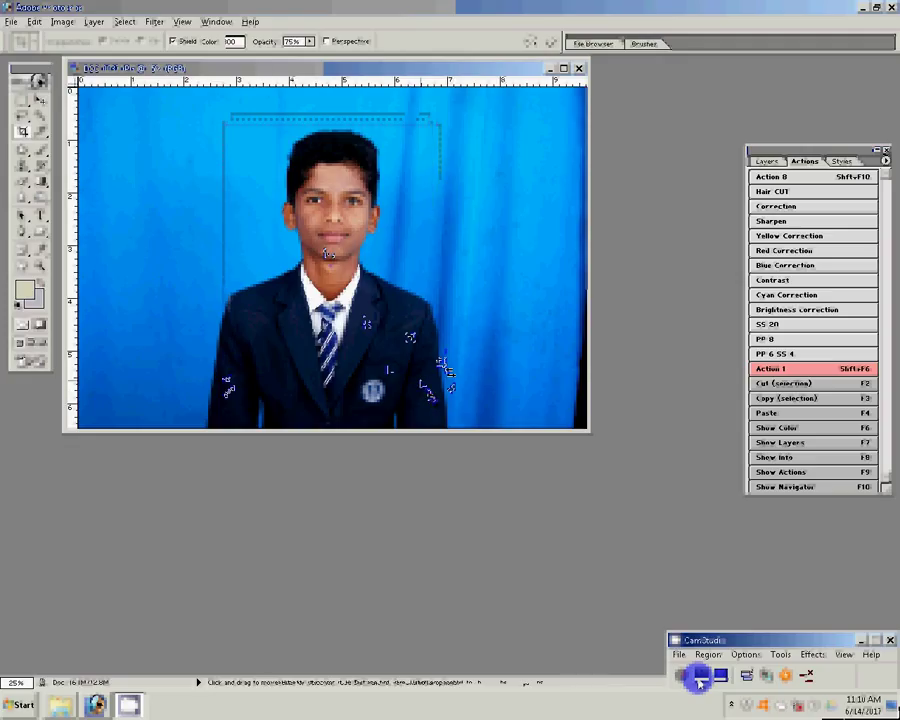
key(Escape)
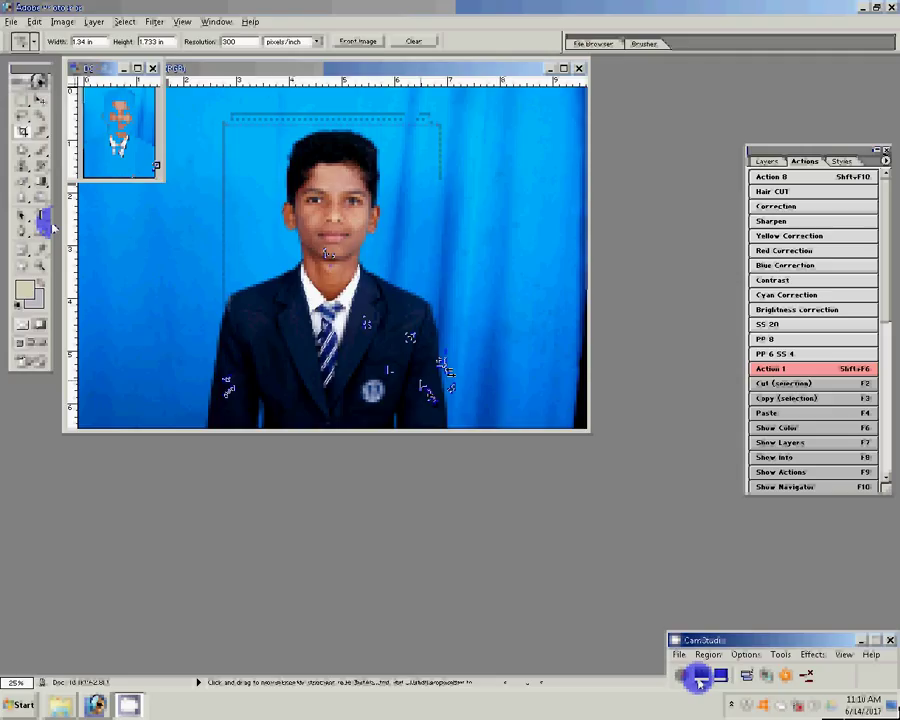
key(z)
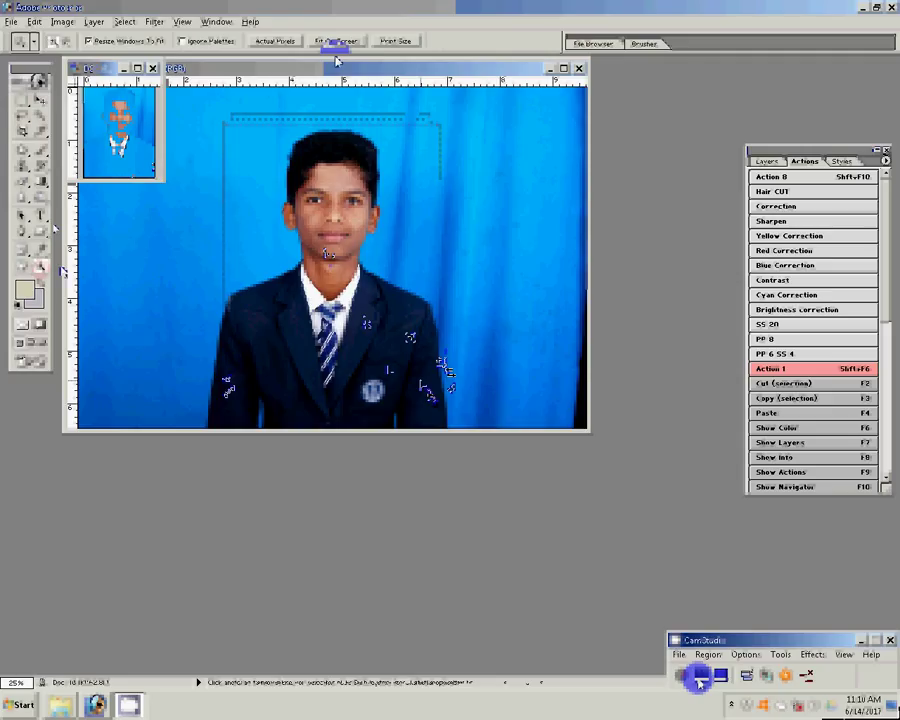
click(337, 41)
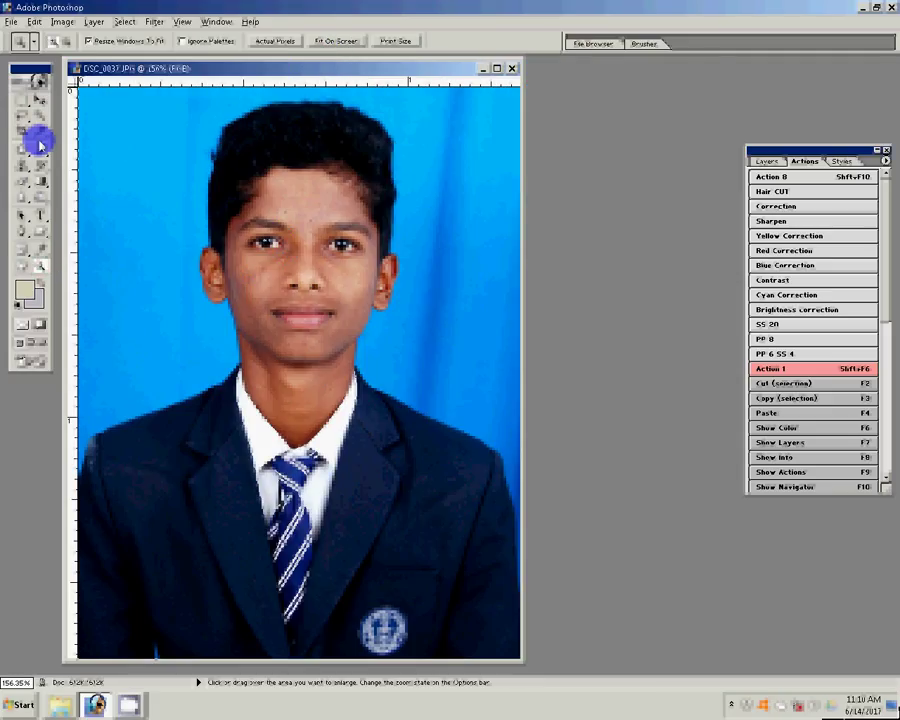
- Sample the backdrop blue as foreground colour, select the blue backdrop at Tolerance 44 and feather it
click(38, 246)
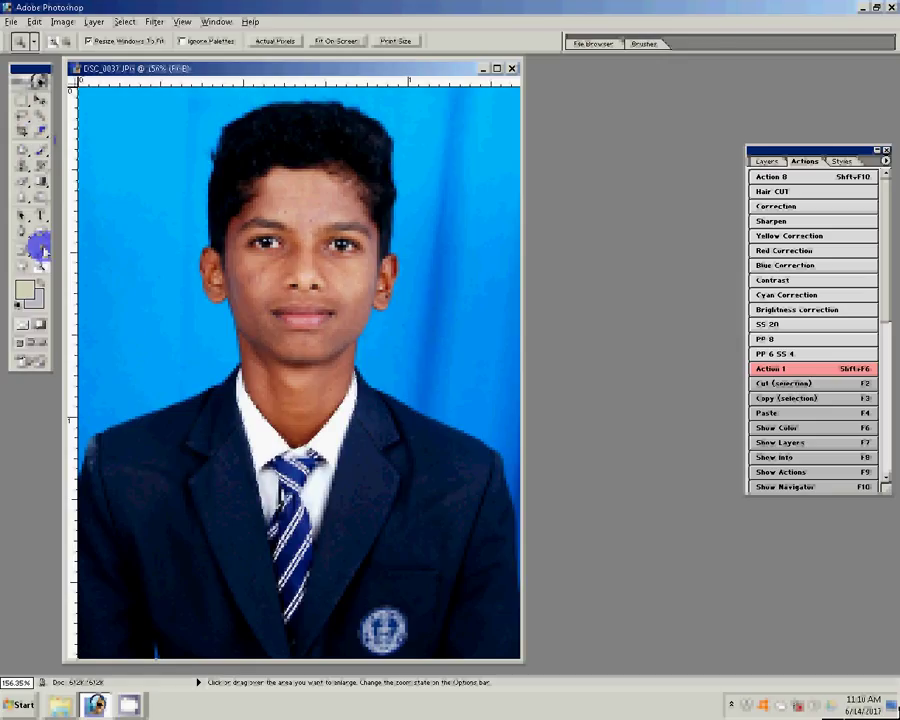
click(145, 141)
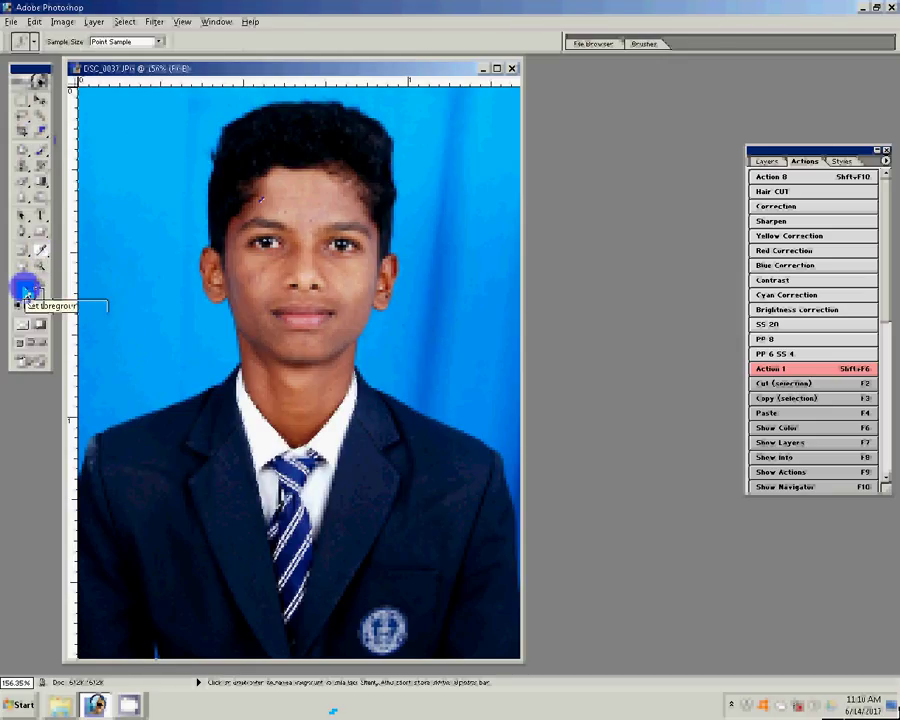
key(shift+F6)
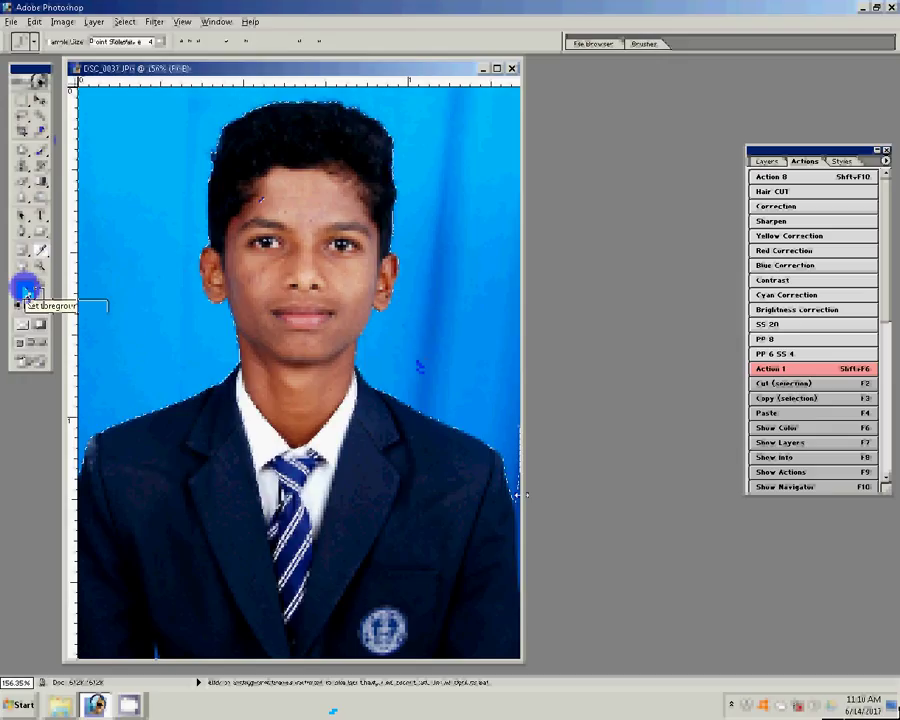
right_click(408, 190)
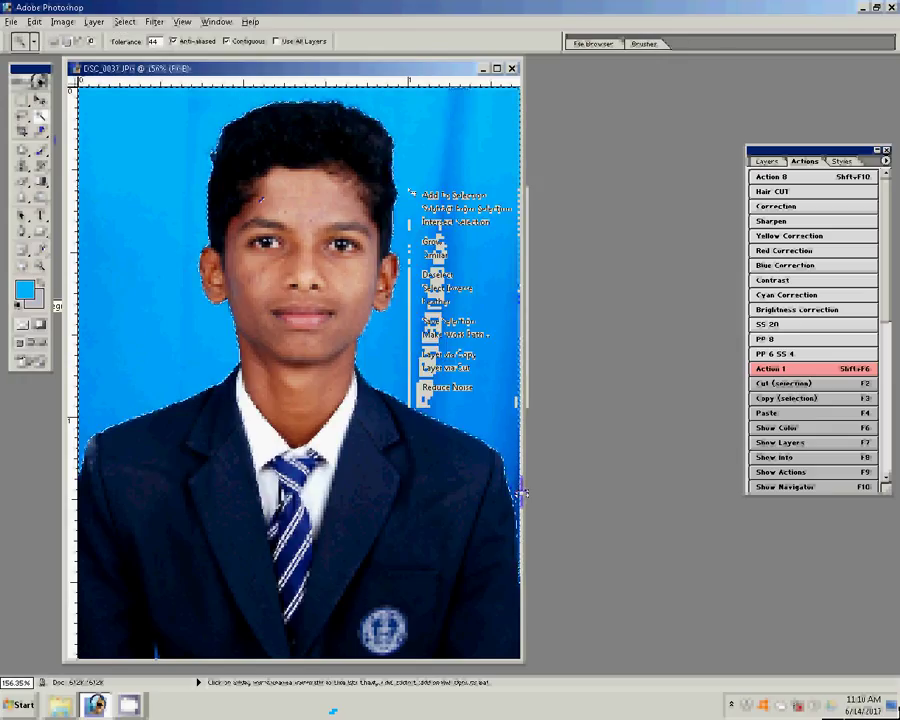
click(436, 301)
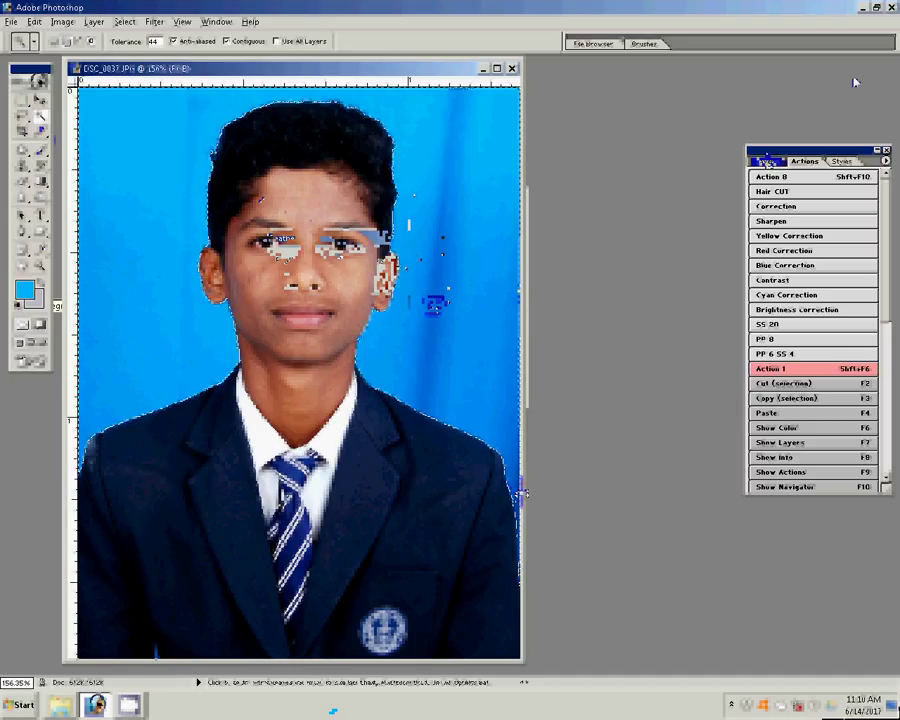
key(F7)
- Fill the backdrop selection with a bright sky-blue Solid Color layer and zoom in on the face
click(836, 489)
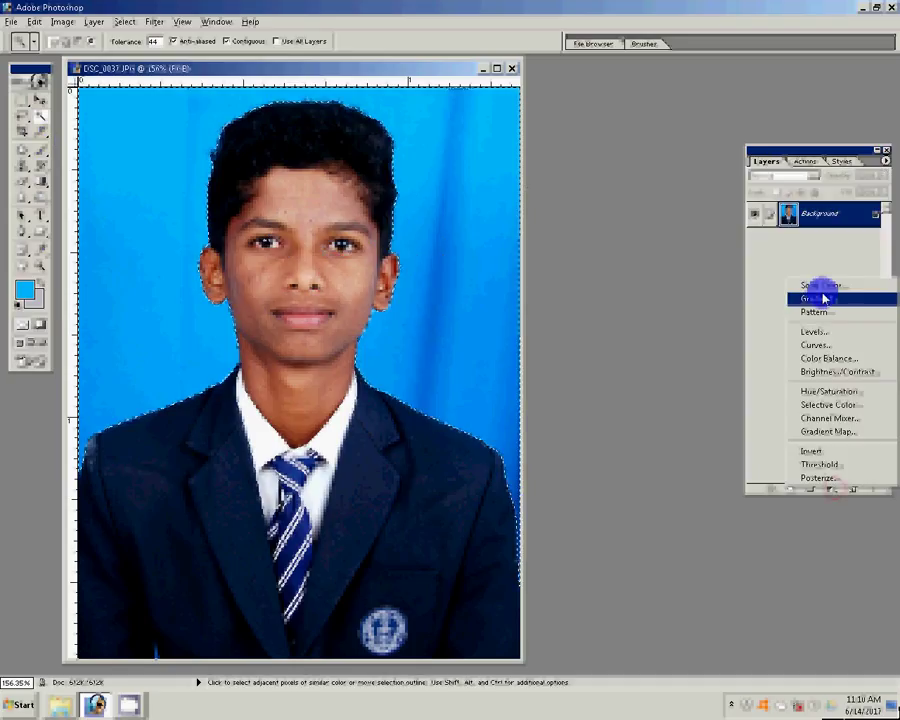
click(820, 287)
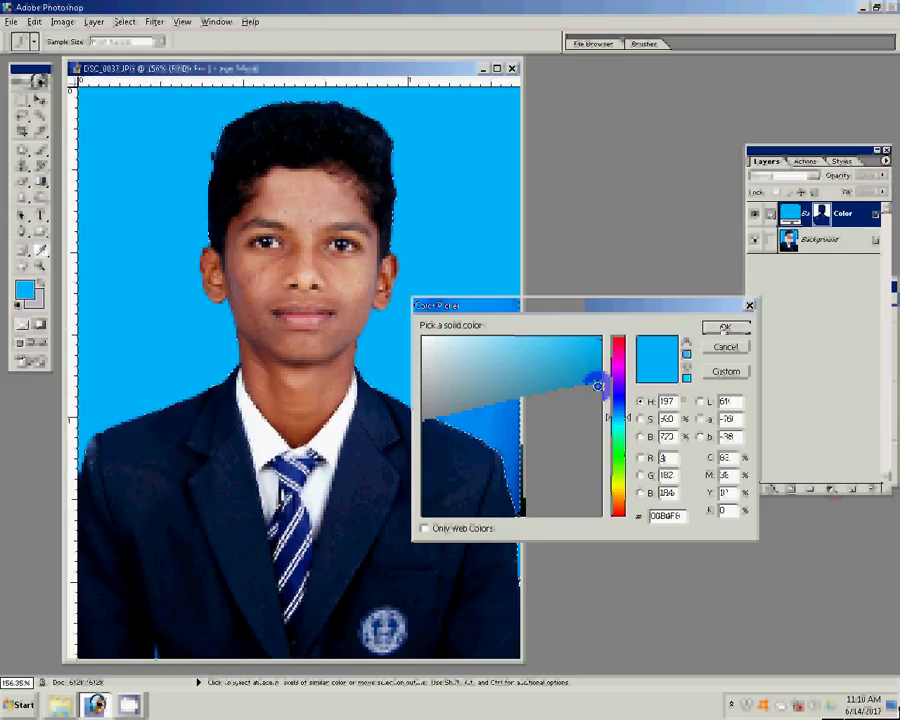
drag(597, 385, 600, 345)
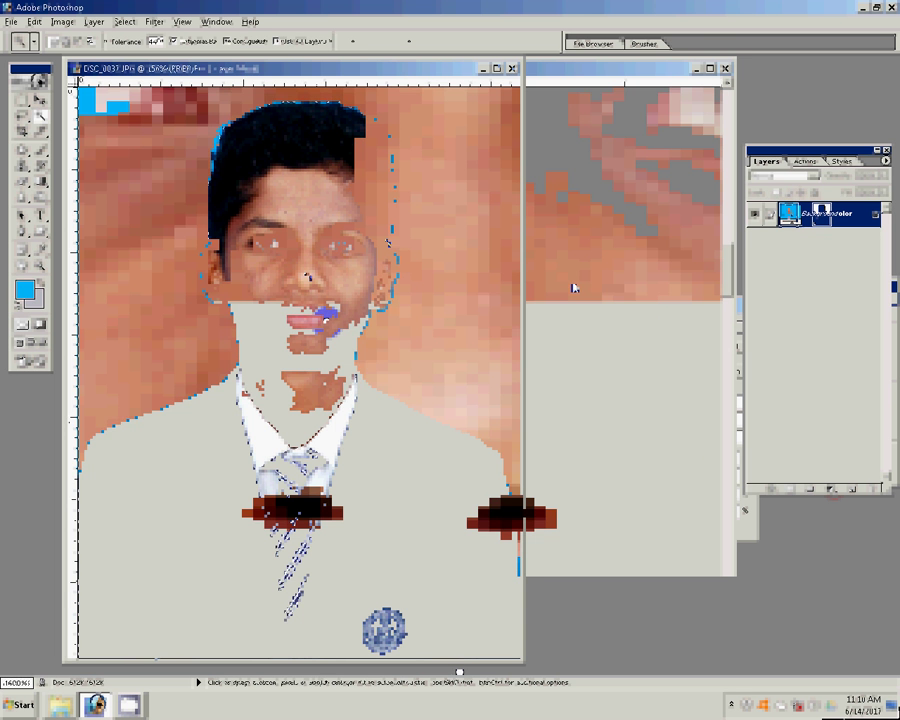
click(355, 52)
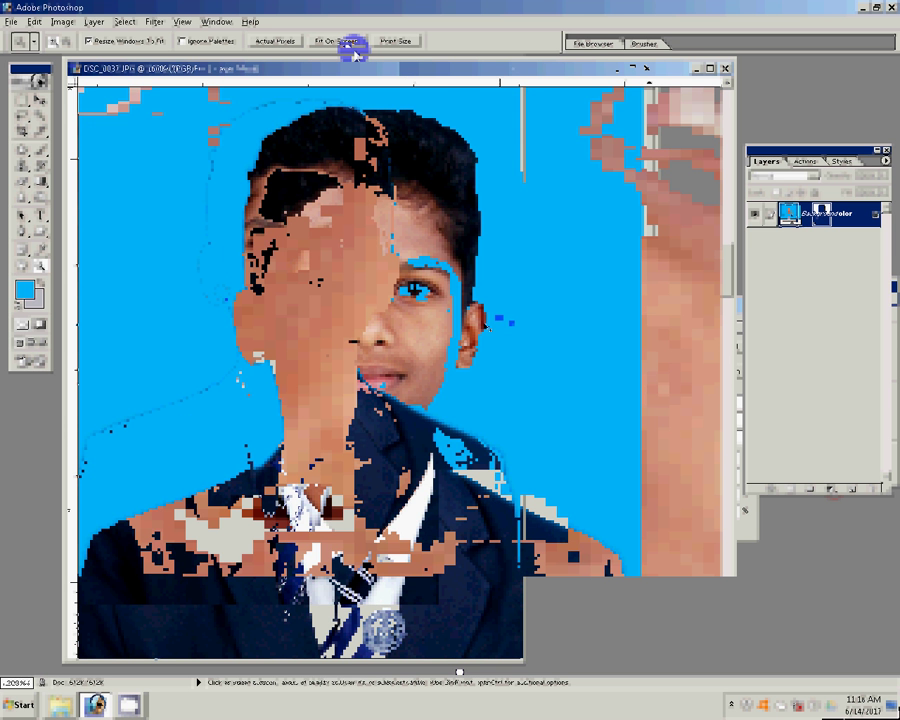
- Apply the Magic Pro filter at Graininess 98 to the Background layer beneath Layer 1
click(817, 243)
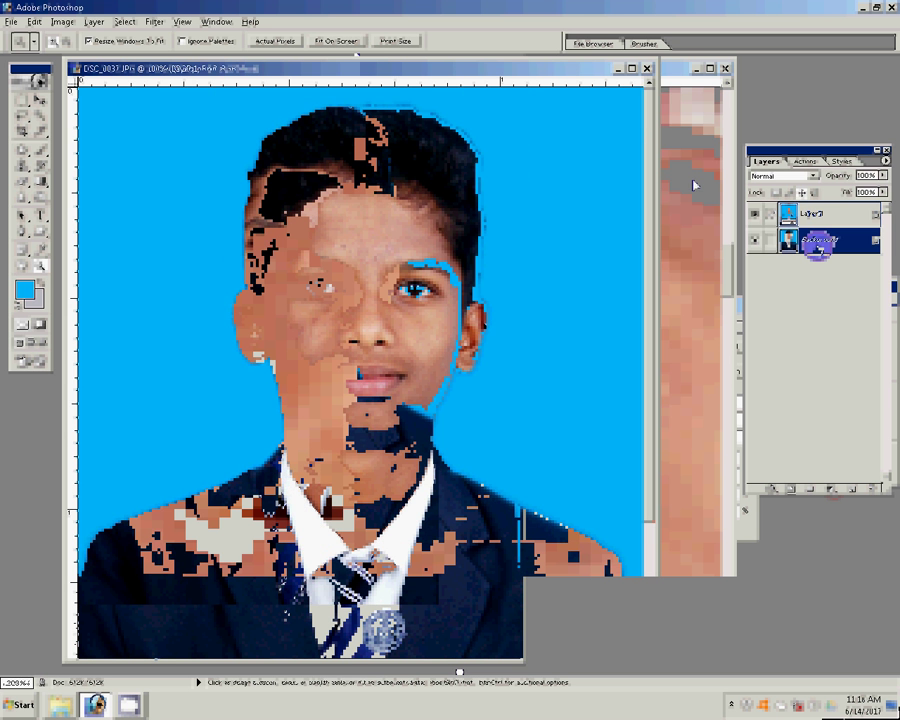
click(155, 21)
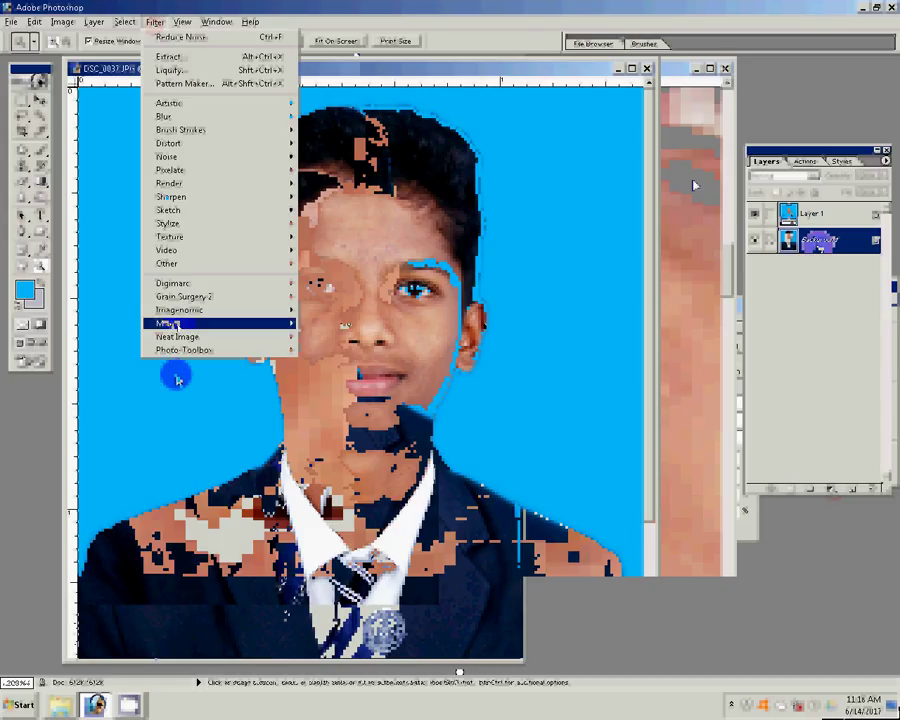
click(340, 324)
drag(432, 326, 482, 326)
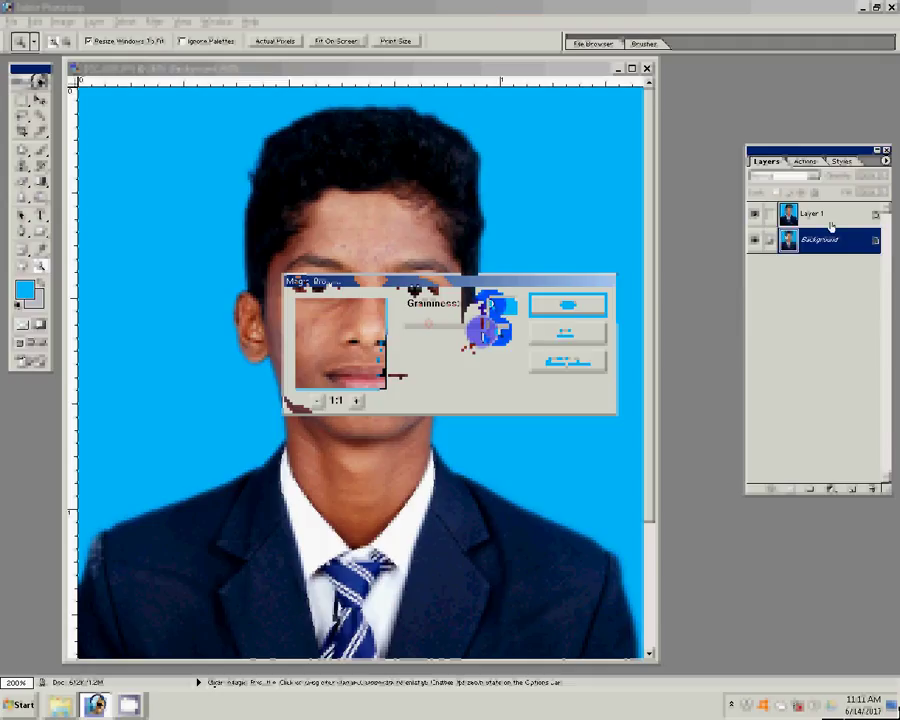
click(800, 214)
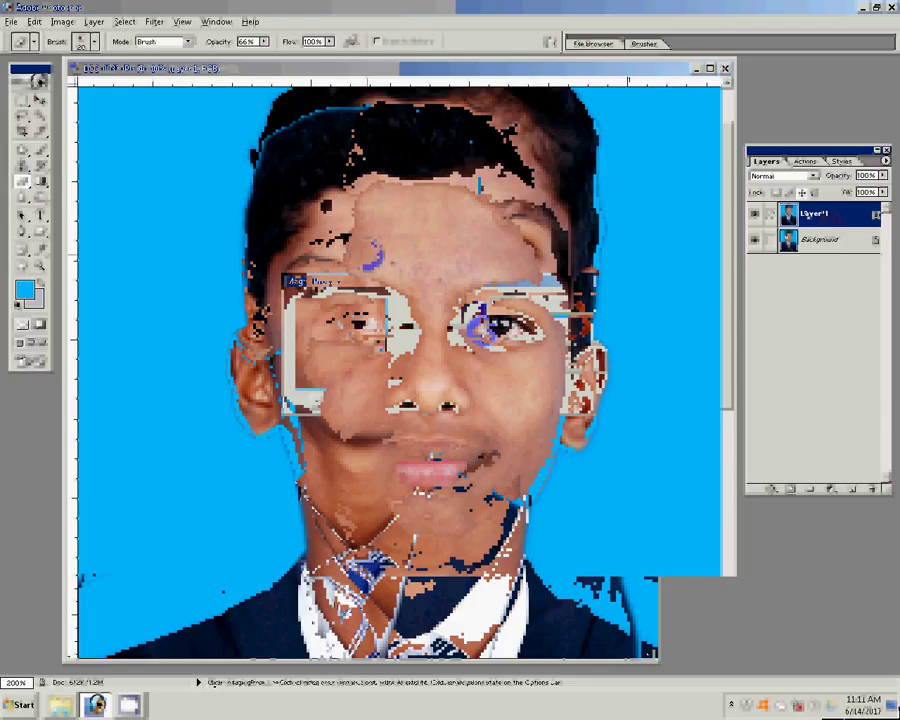
- Erase Layer 1 over the forehead, chin, lips and face edge to reveal smoothed skin
click(399, 236)
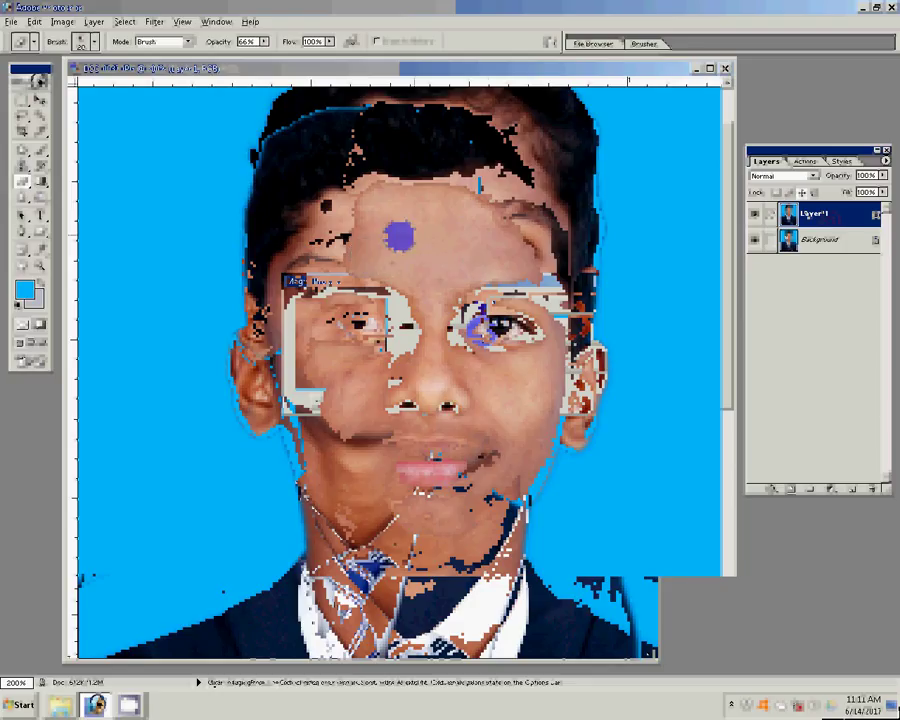
key(ctrl+z)
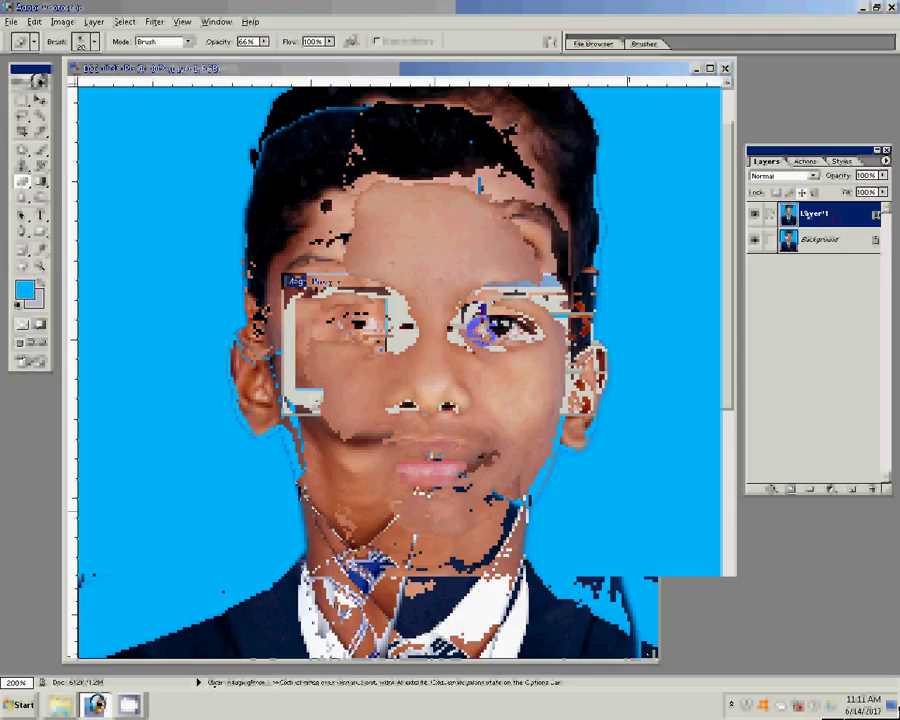
drag(412, 522, 412, 518)
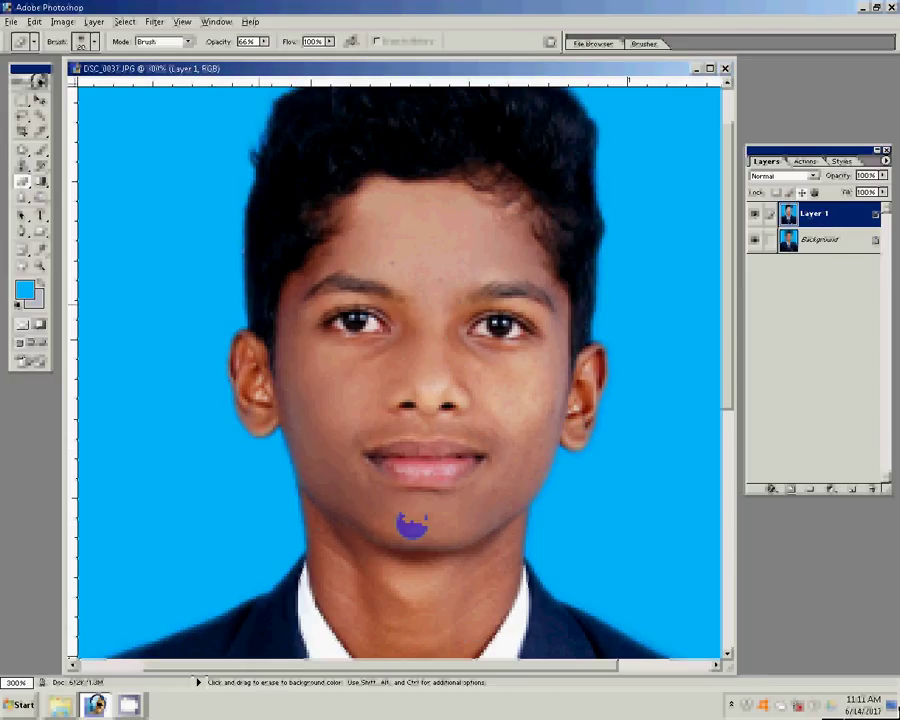
click(648, 320)
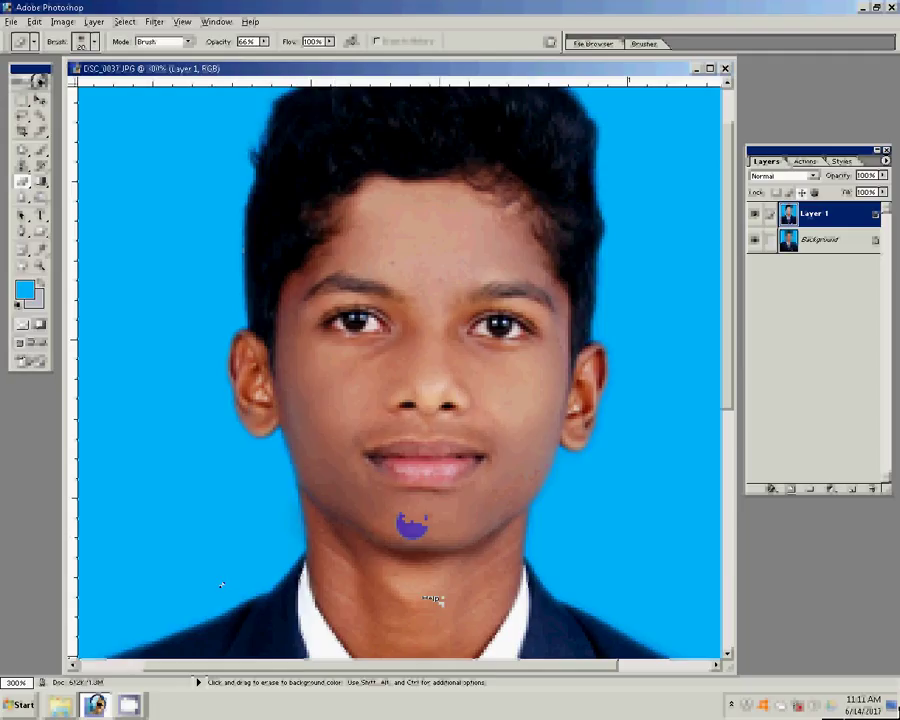
click(424, 466)
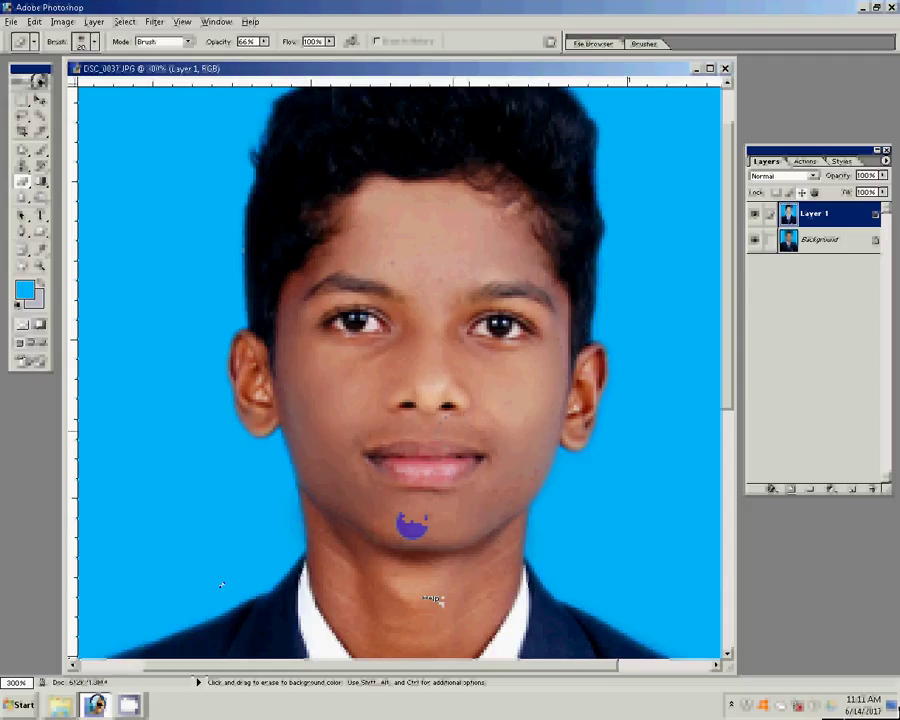
click(433, 288)
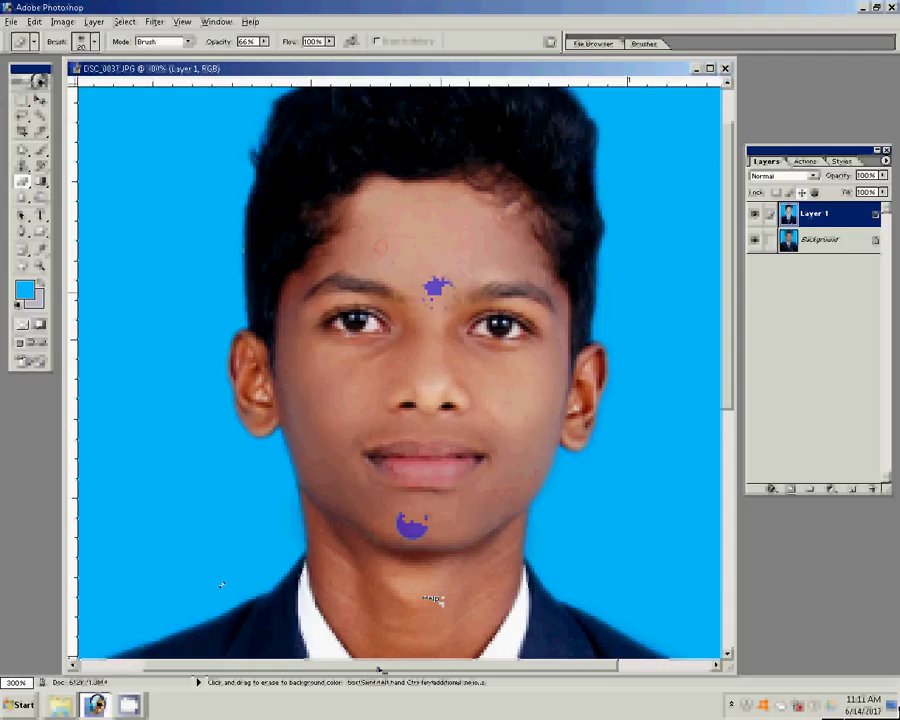
- Merge Layer 1 down, flattening the image into a single Background layer
click(197, 88)
click(257, 71)
key(ctrl+e)
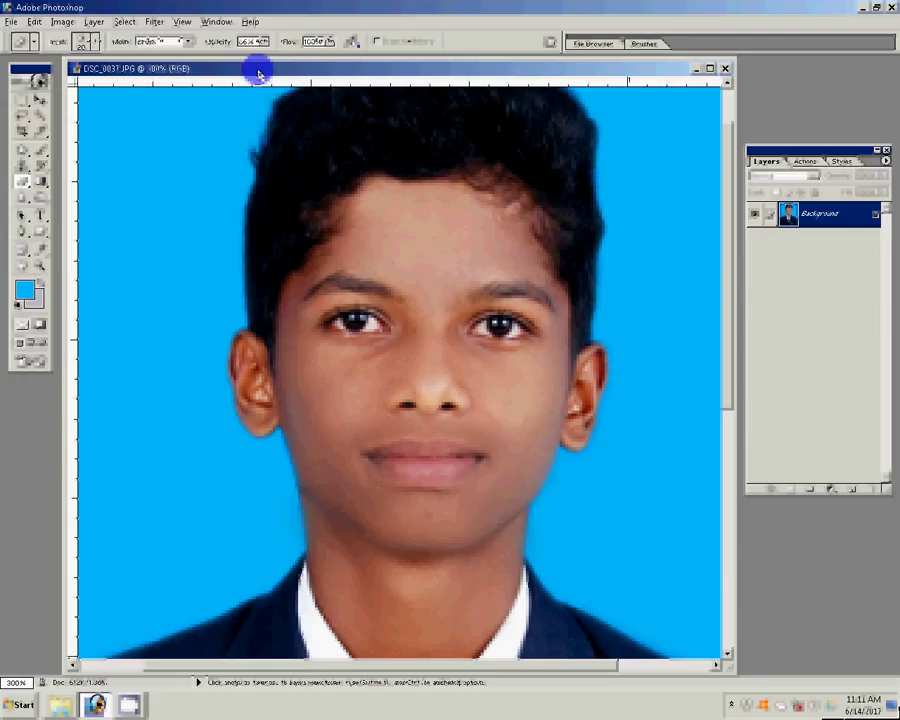
key(z)
key(ctrl+0)
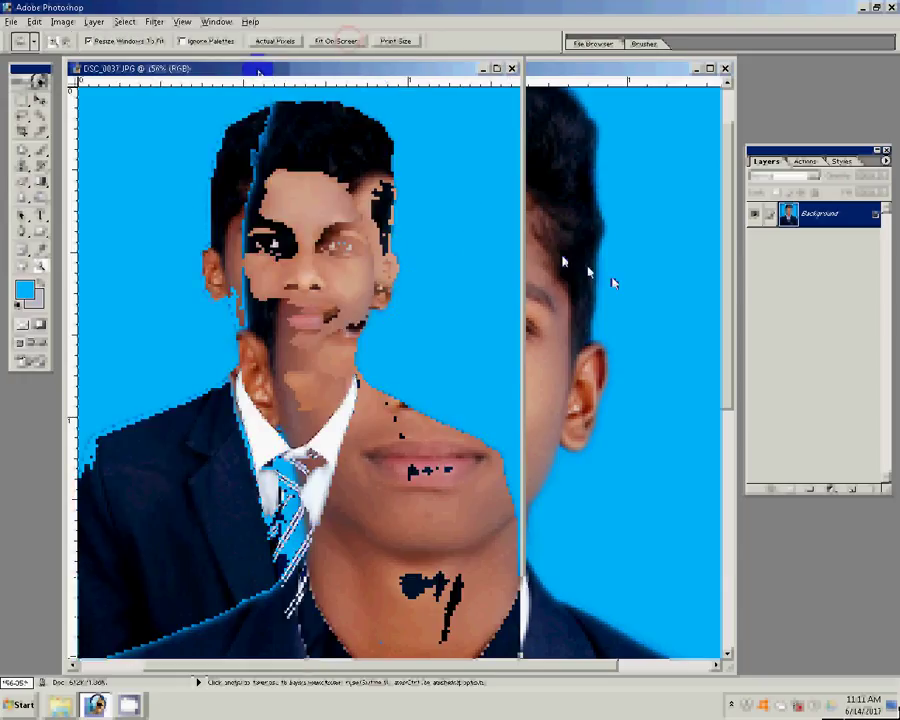
key(s)
alt+click(183, 148)
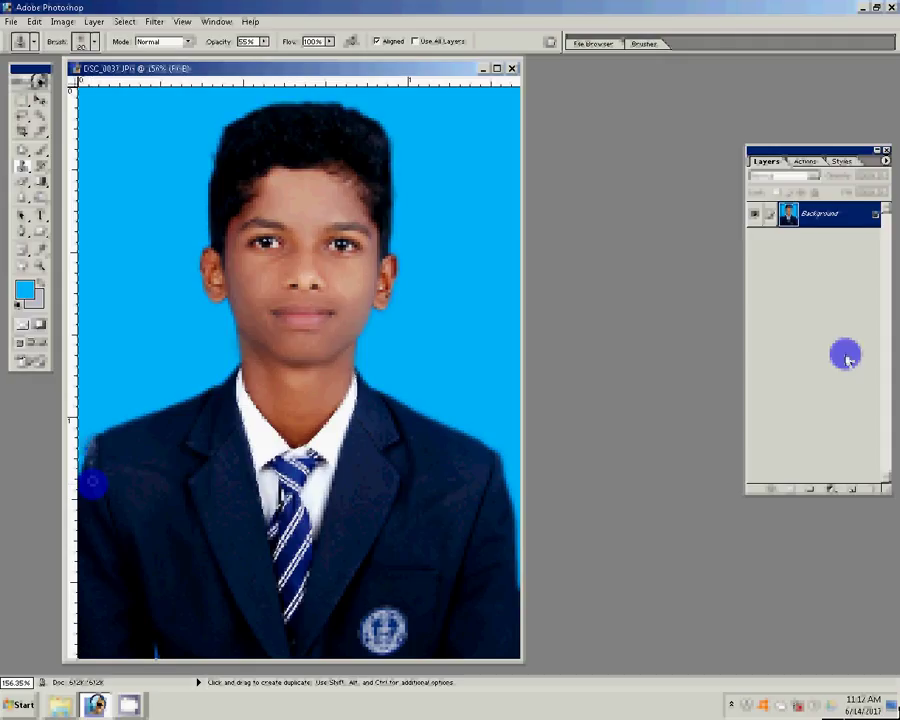
- Switch the layer list to the Actions palette with F9
key(F9)
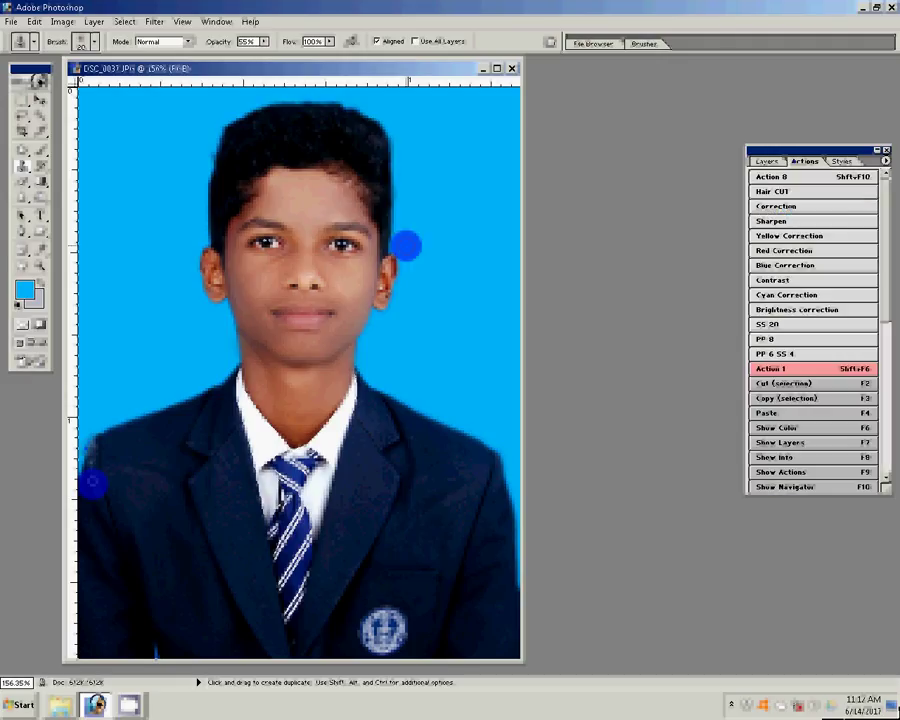
- Run the PP 8 action, save the eight-copy sheet as maximum-quality JPEG '6-4x6', and close it
click(796, 340)
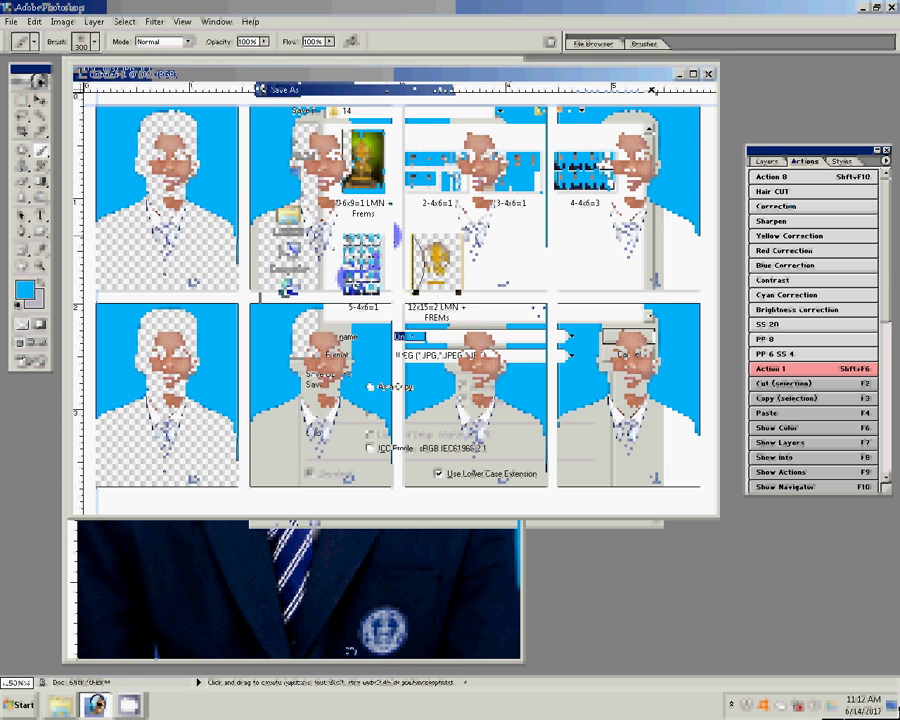
text(6-4)
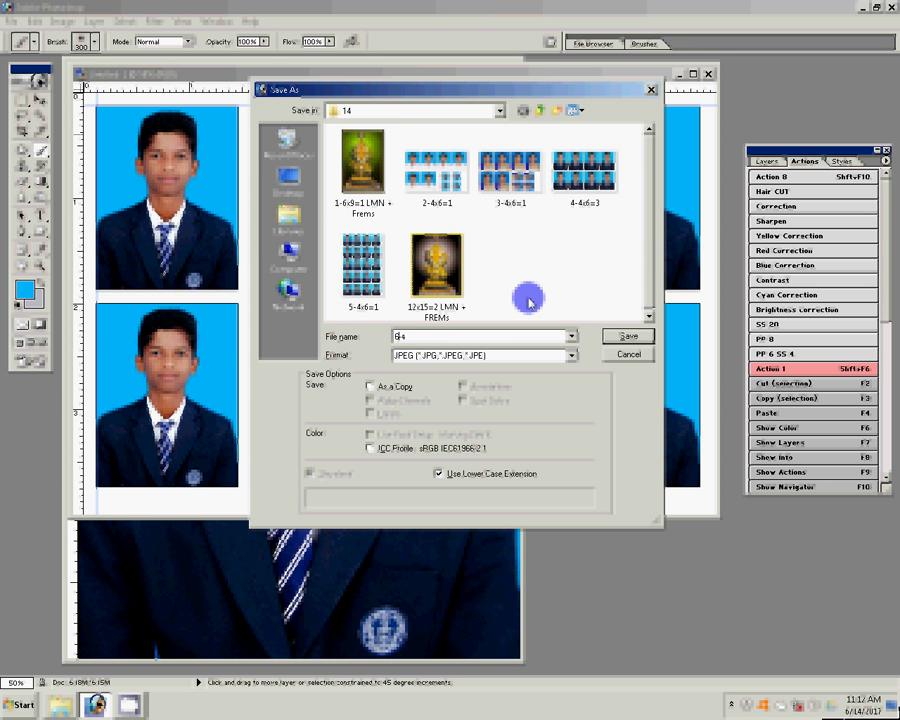
text(x6=1)
key(Return)
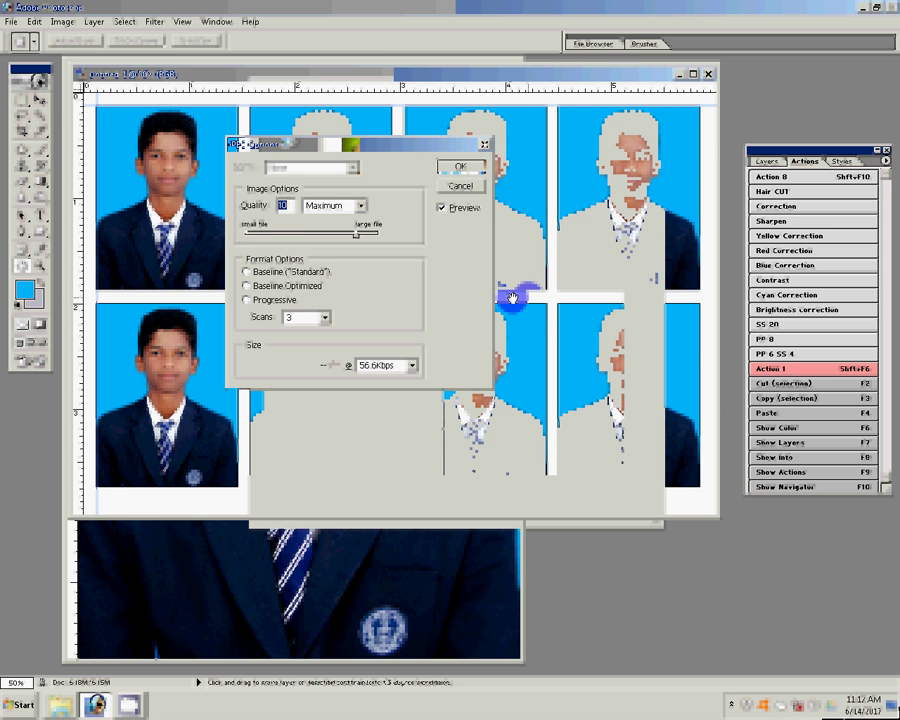
key(Return)
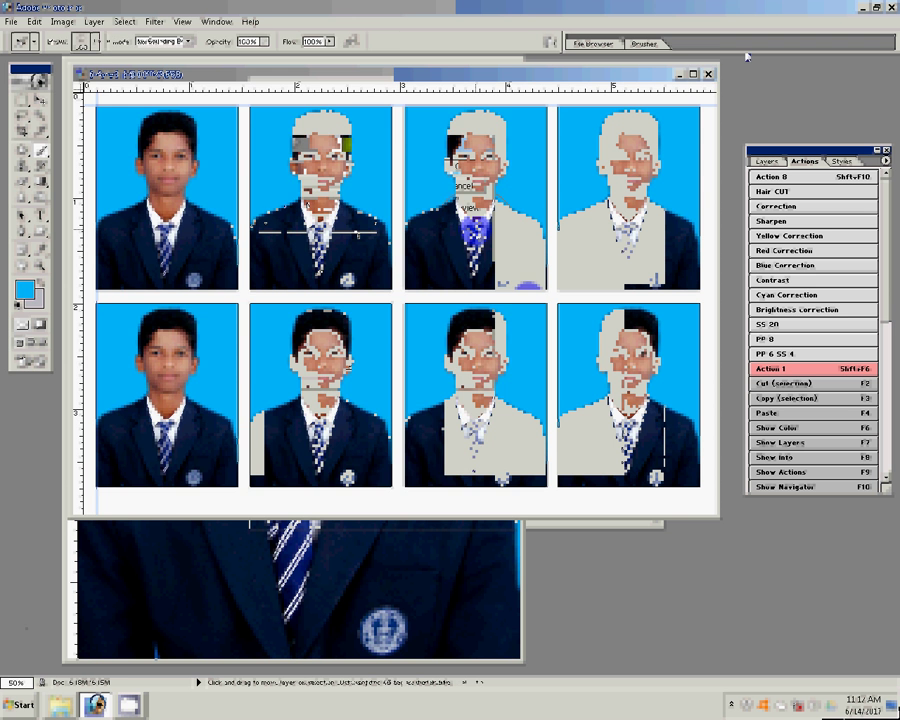
click(708, 74)
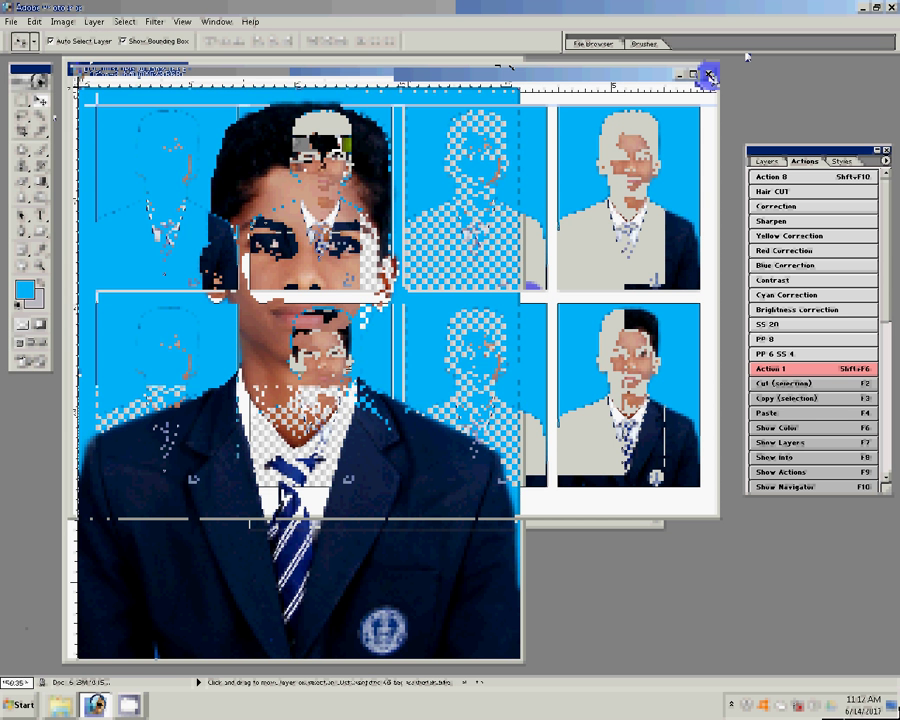
- Reduce the original photo's resolution to 60 in Image Size
click(80, 22)
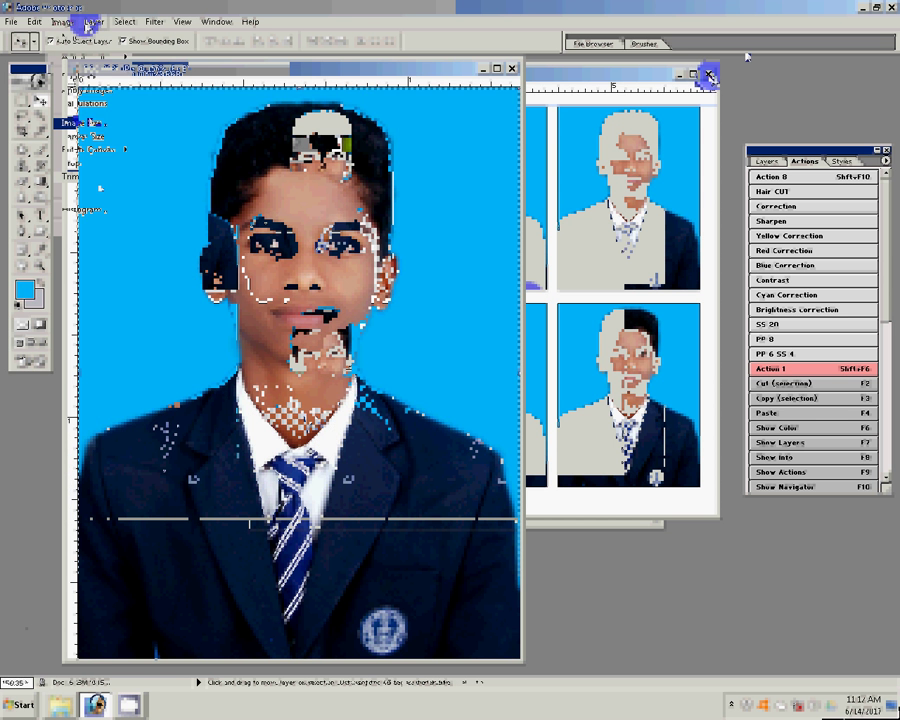
click(93, 122)
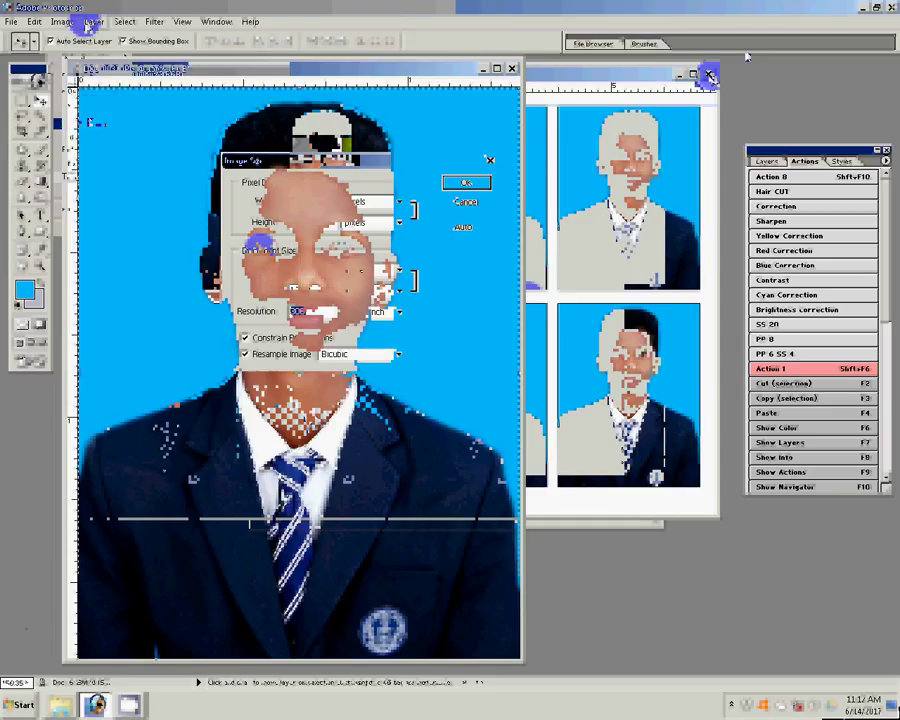
text(60)
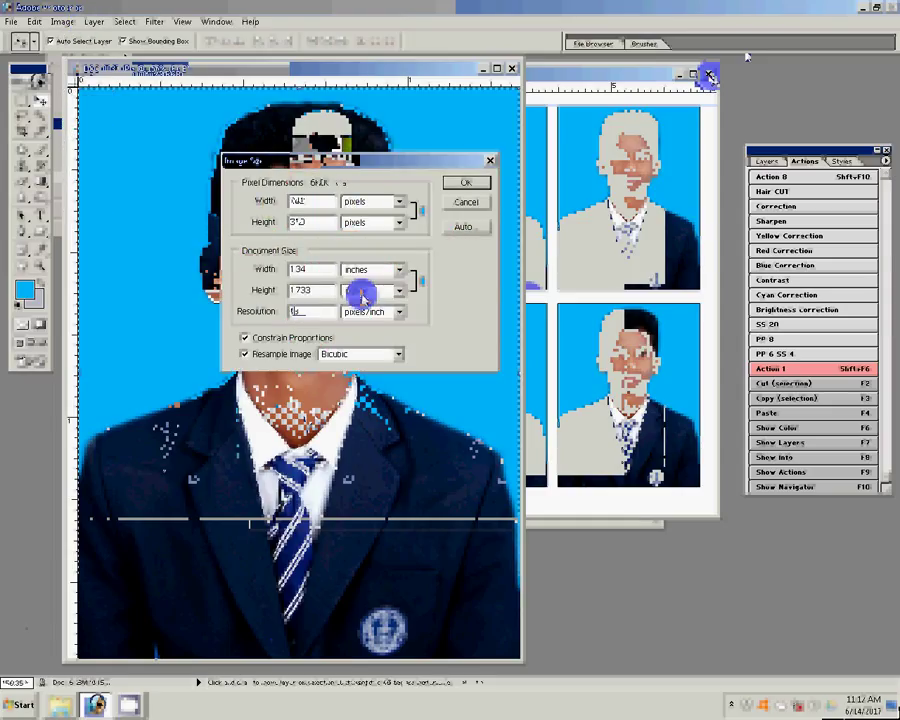
key(Return)
- Create a new blank document with the 4 x 6 preset size
key(ctrl+n)
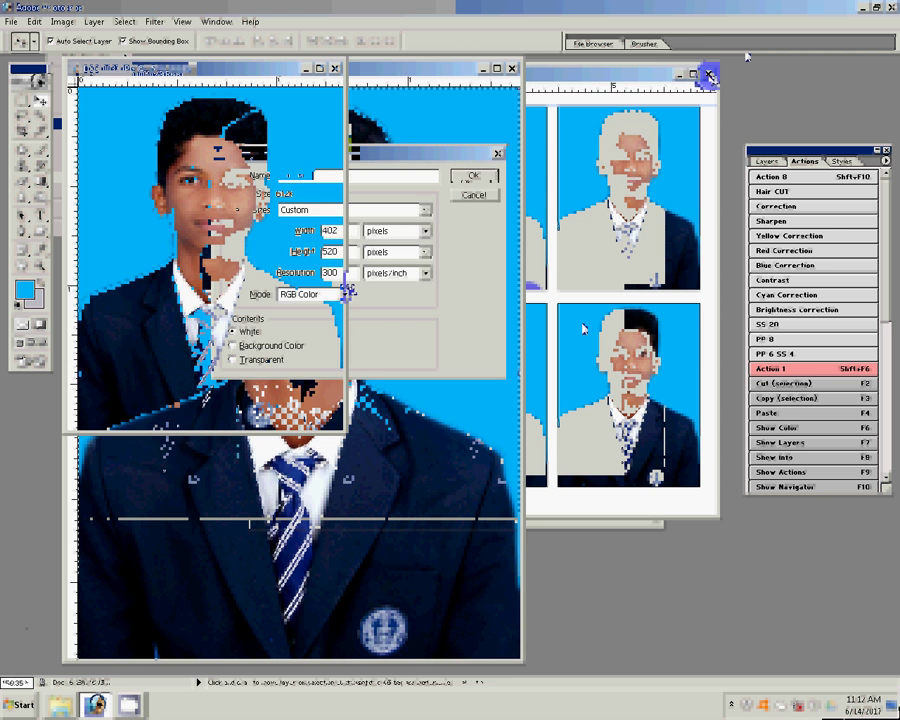
click(421, 210)
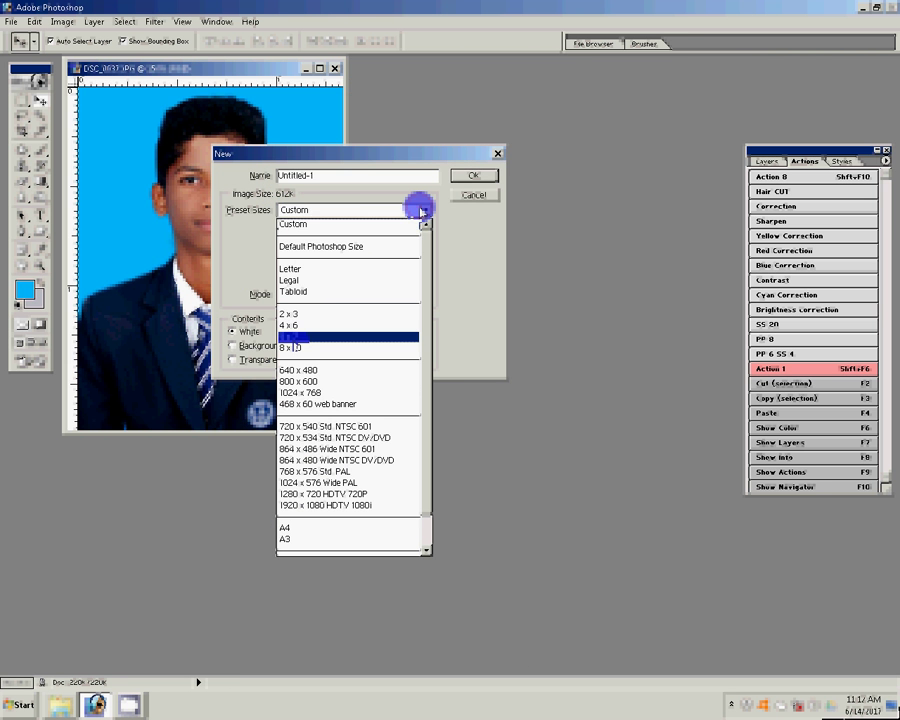
key(Up)
key(Return)
- Paste the photo into the new 4 x 6 sheet and arrange a row of four copies
click(473, 177)
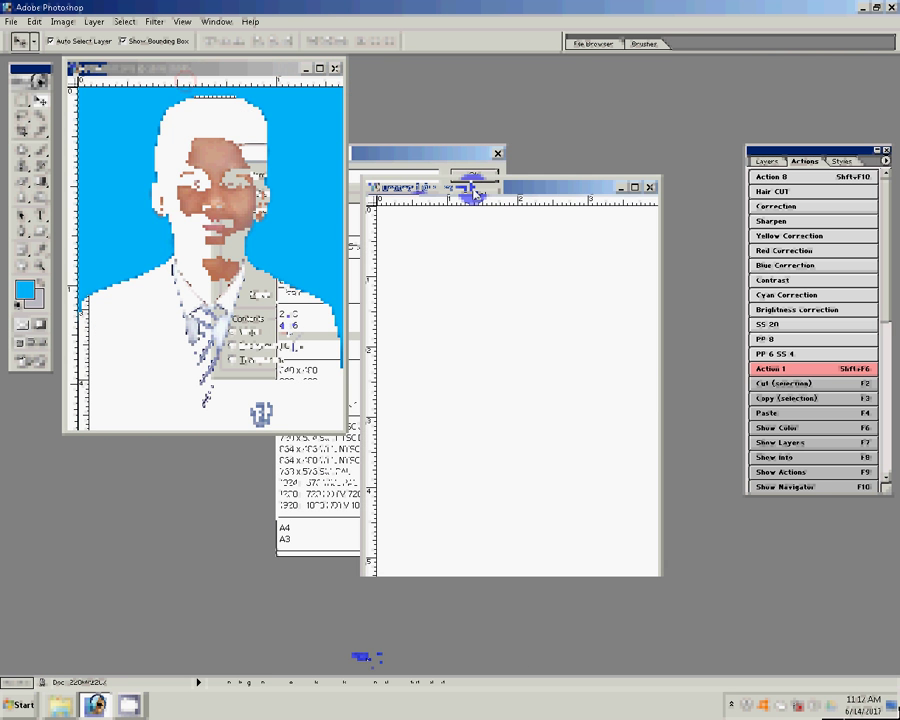
drag(472, 191, 468, 122)
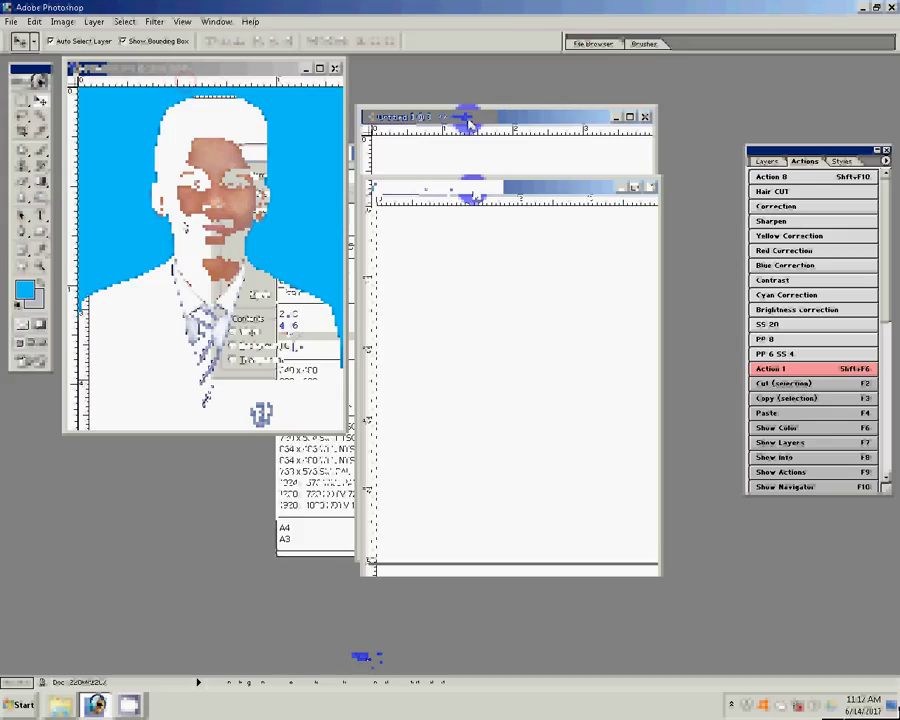
key(ctrl+v)
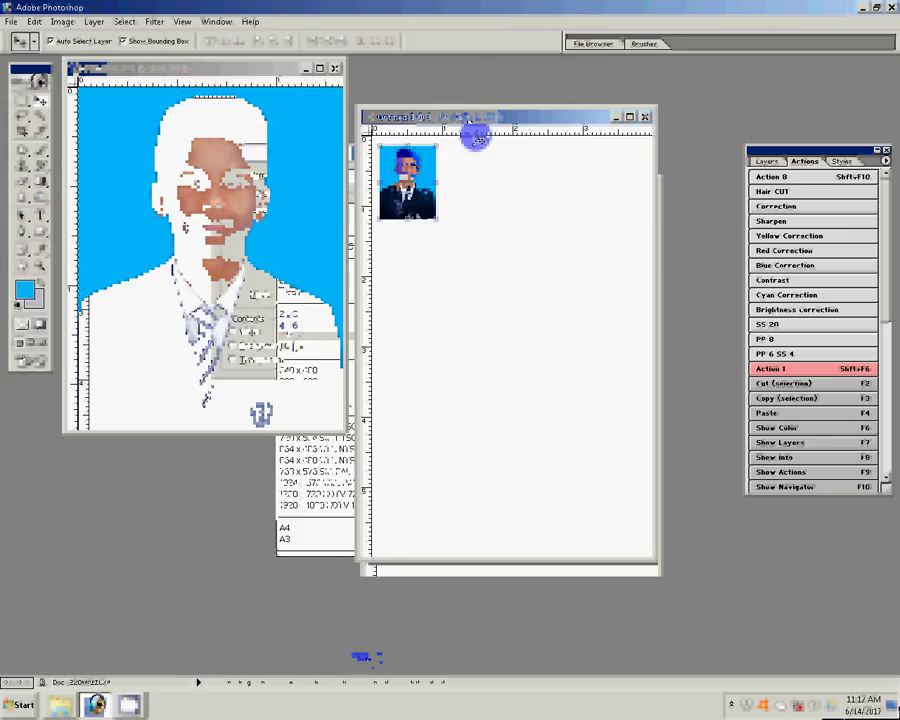
key(ctrl+v)
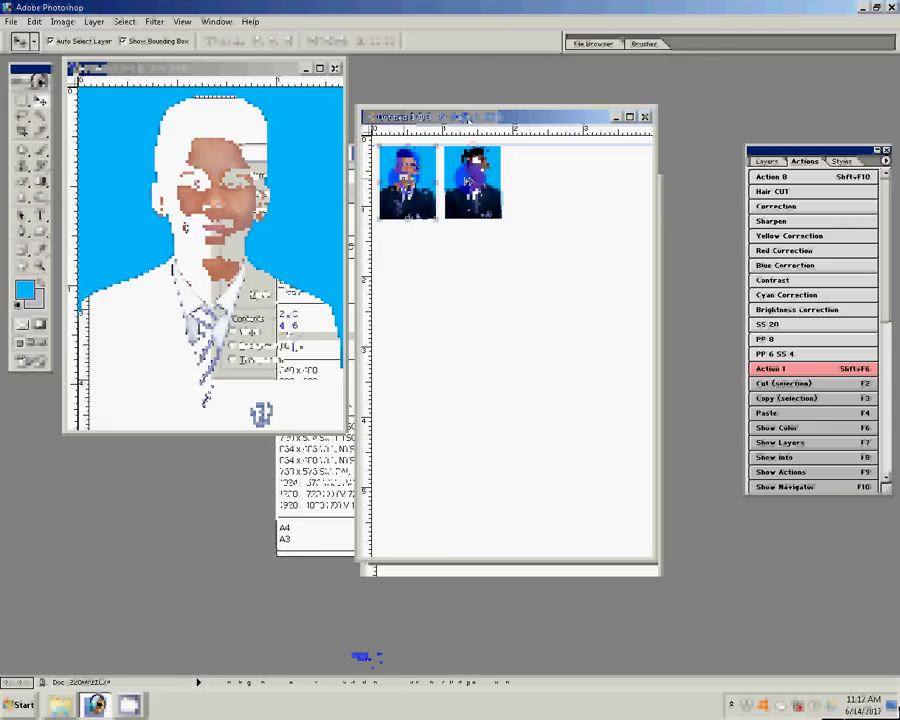
drag(467, 181, 603, 185)
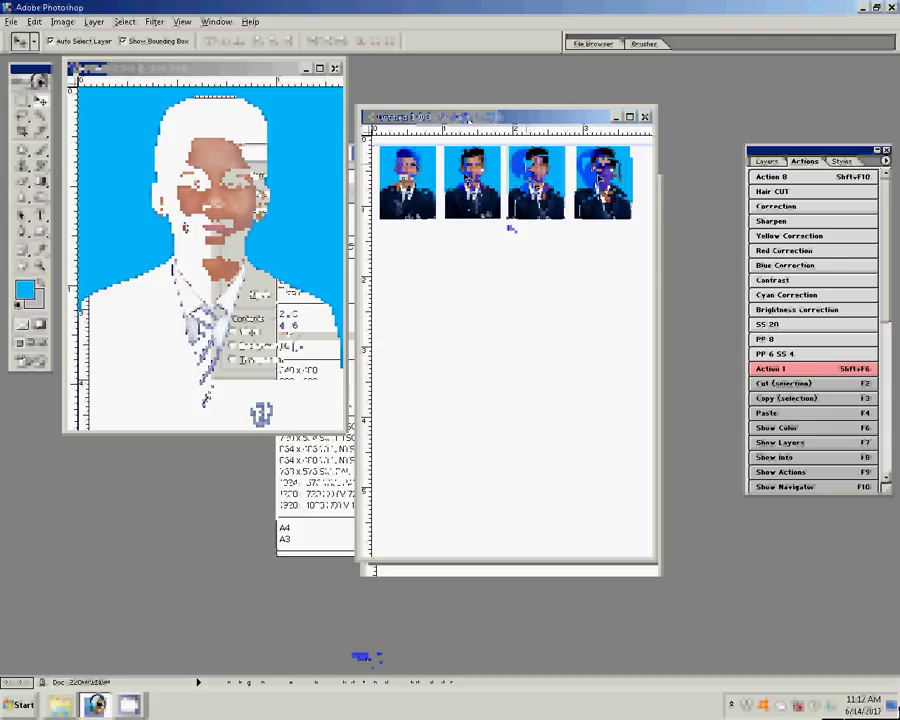
click(497, 229)
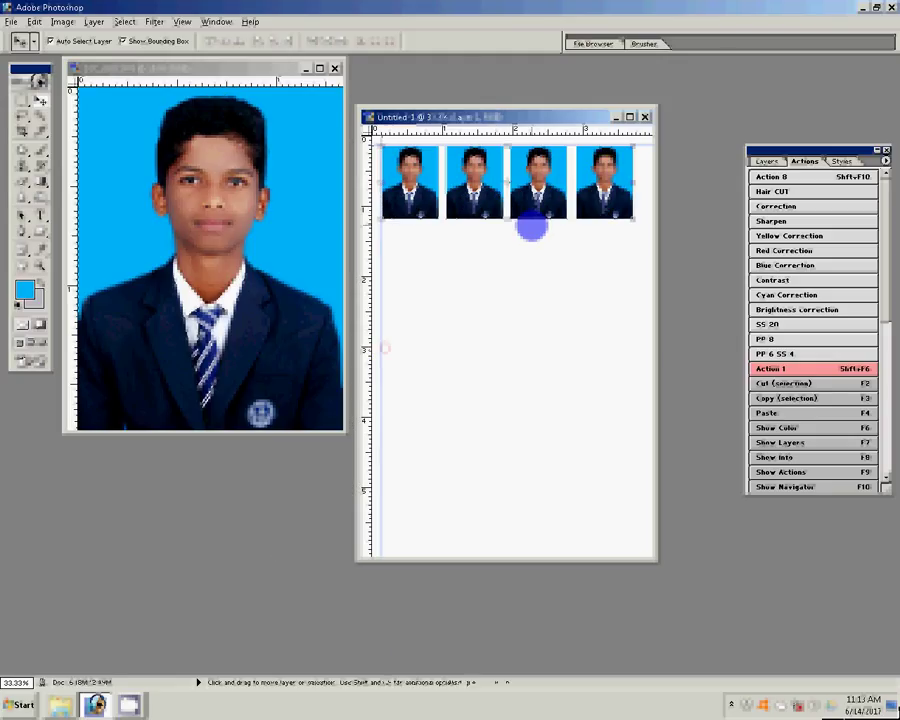
- Duplicate the row downward four times to make five rows of four copies
key(shift+F6)
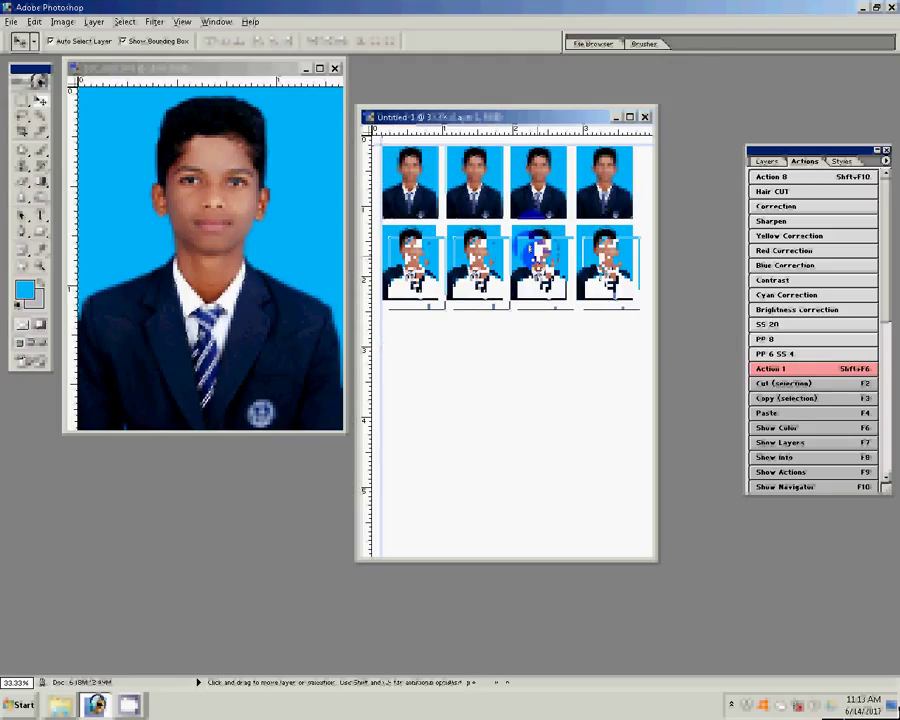
key(shift+F6)
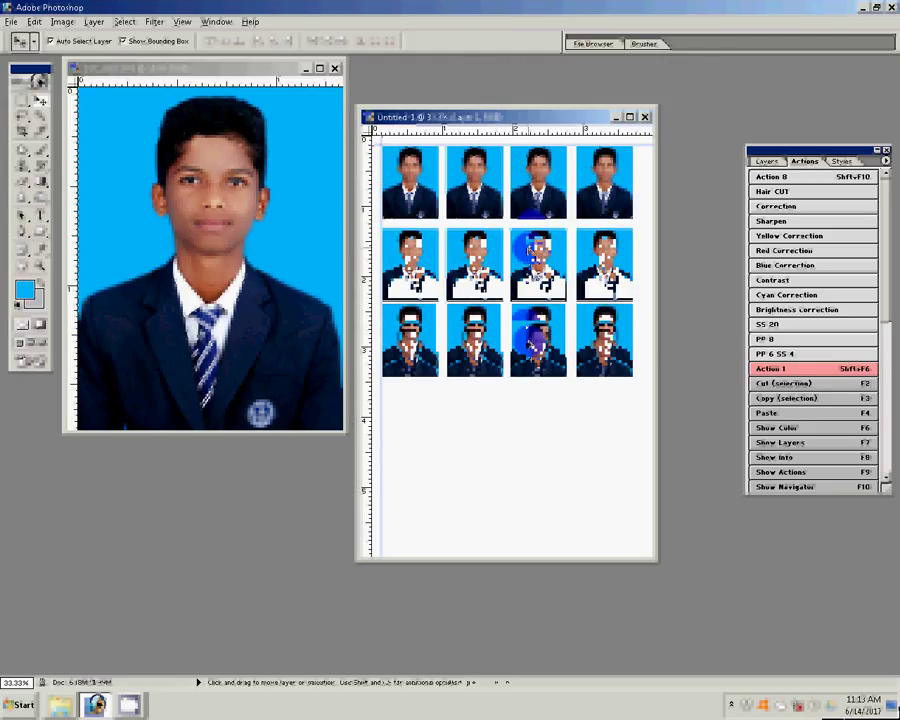
key(shift+F6)
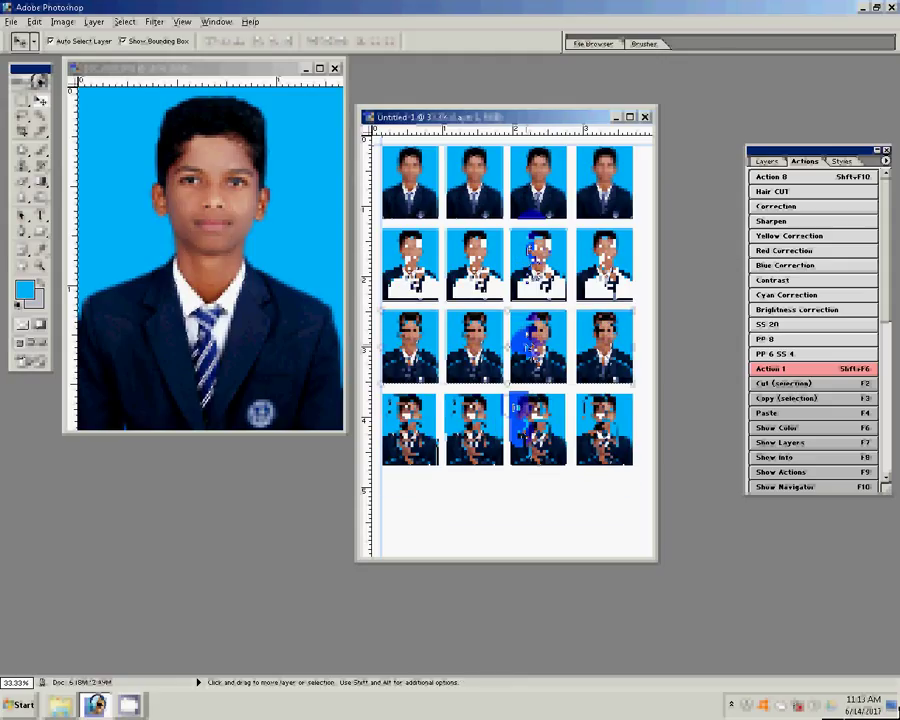
key(shift+F6)
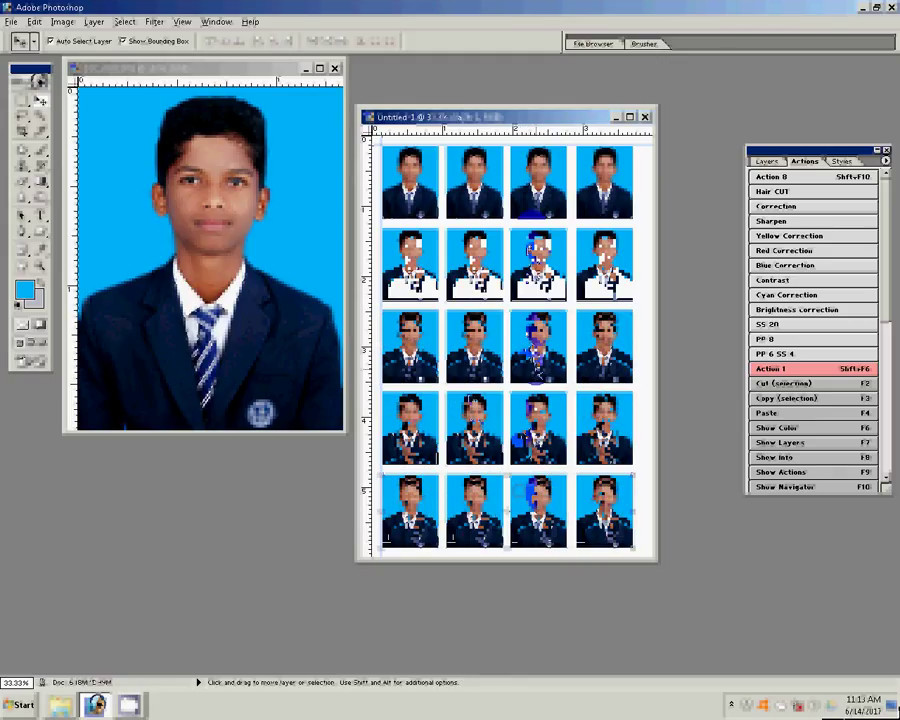
- Save the twenty-copy sheet as JPEG '7-4x6=1' and close the original DSC_0037 photo
key(ctrl+shift+s)
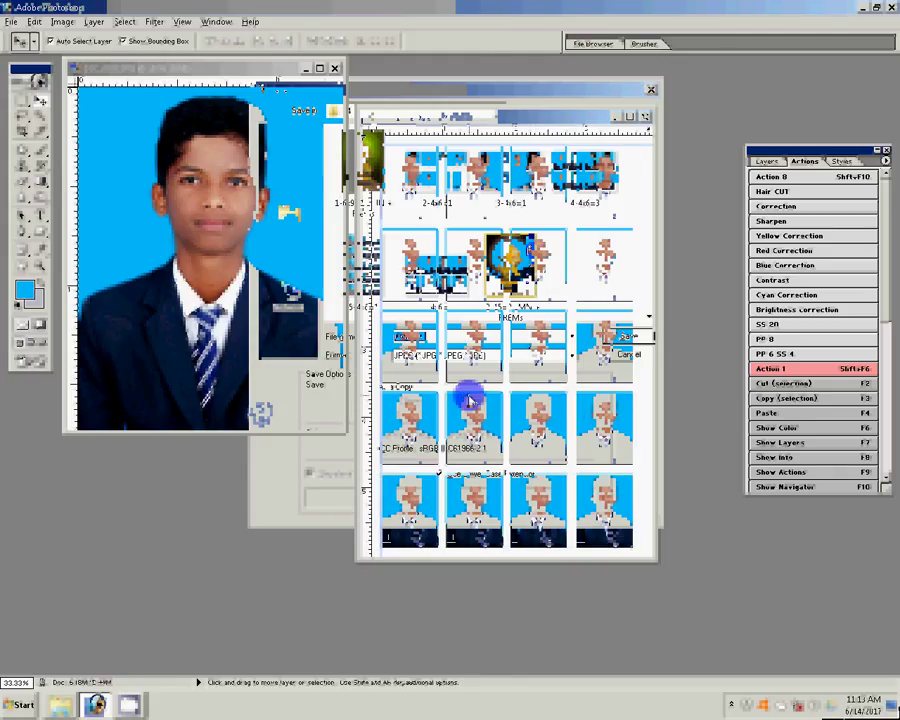
text(7)
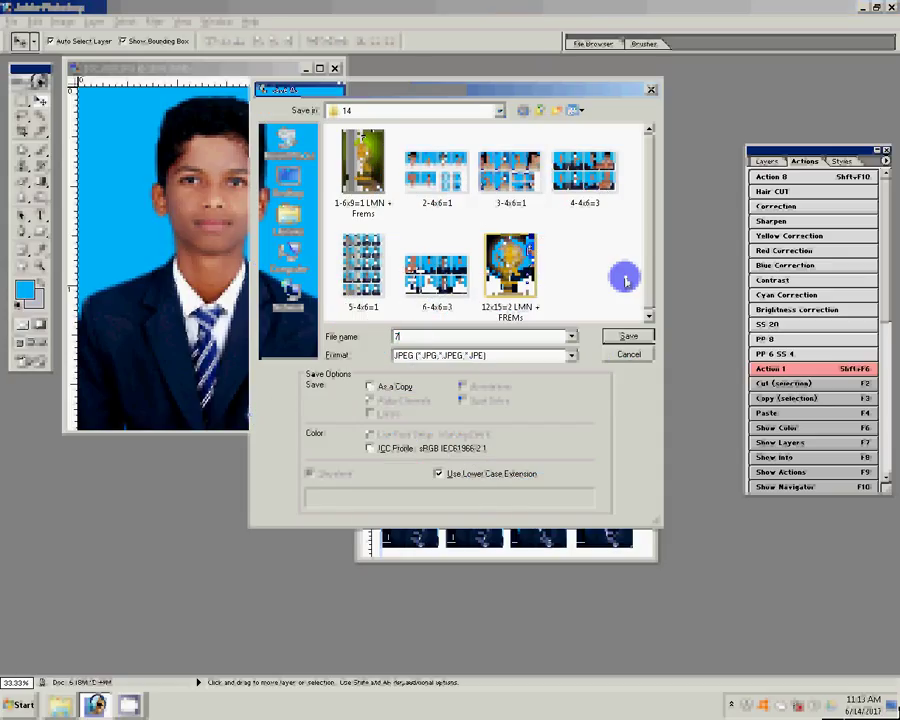
text(-4x6)
text(=1)
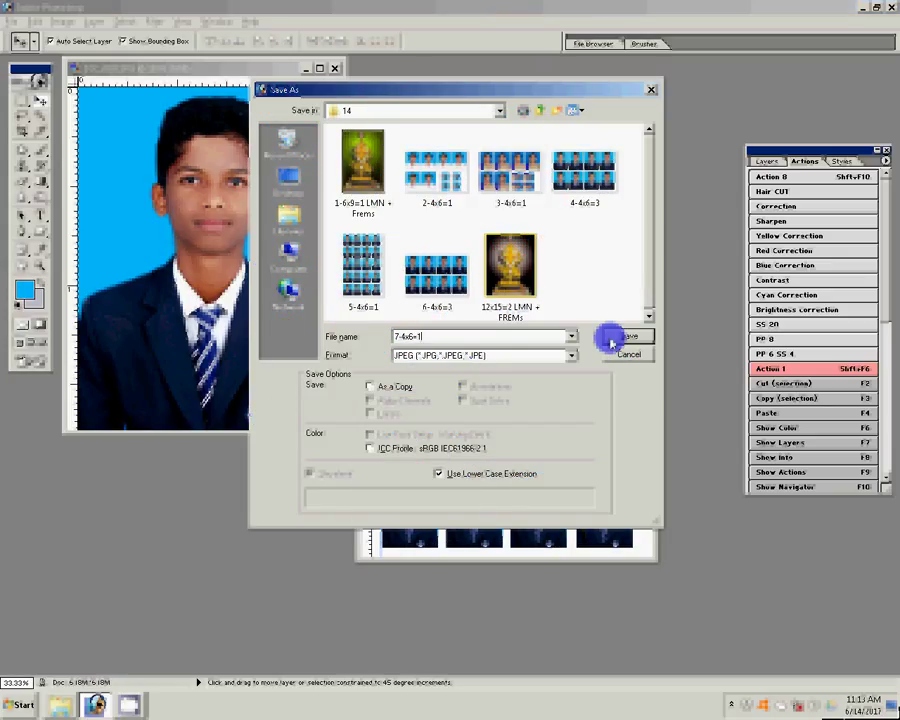
click(611, 343)
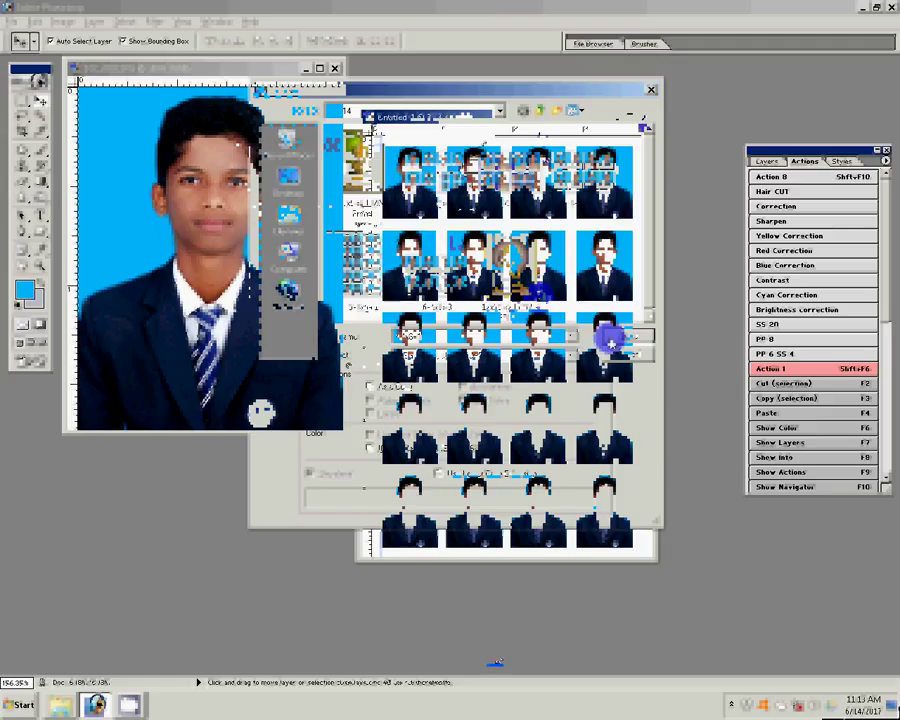
click(335, 68)
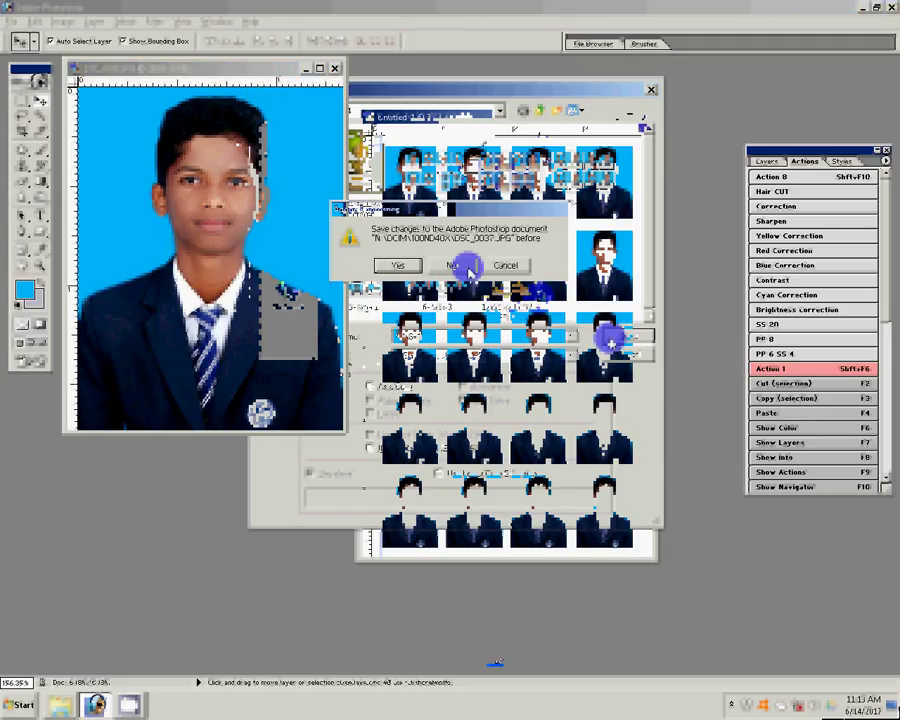